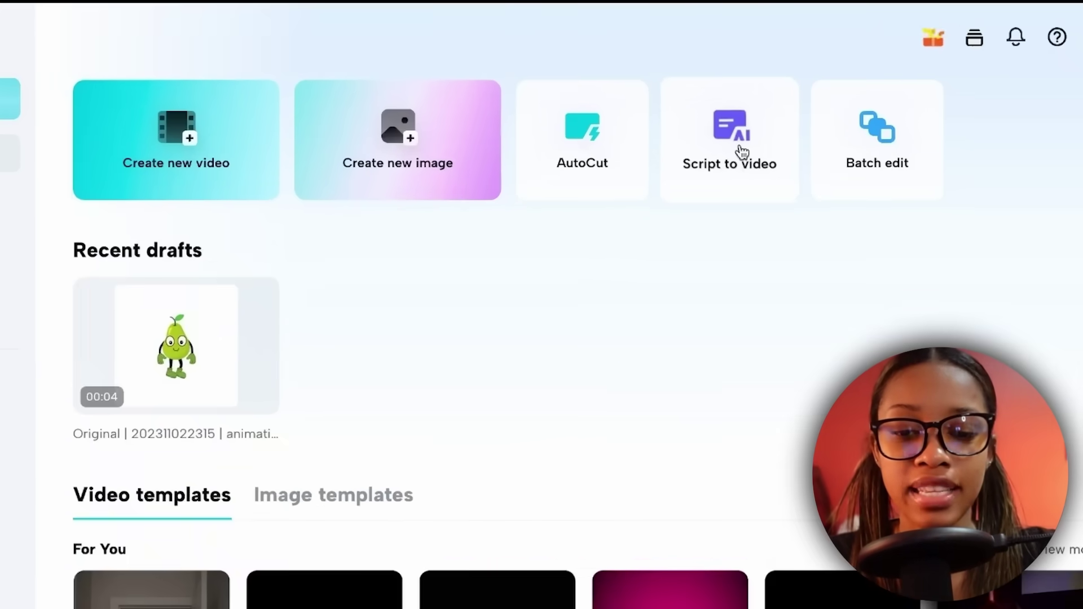
- Start a Script to video project and open the AI writer, settling on Narration script over Commercial
click(744, 118)
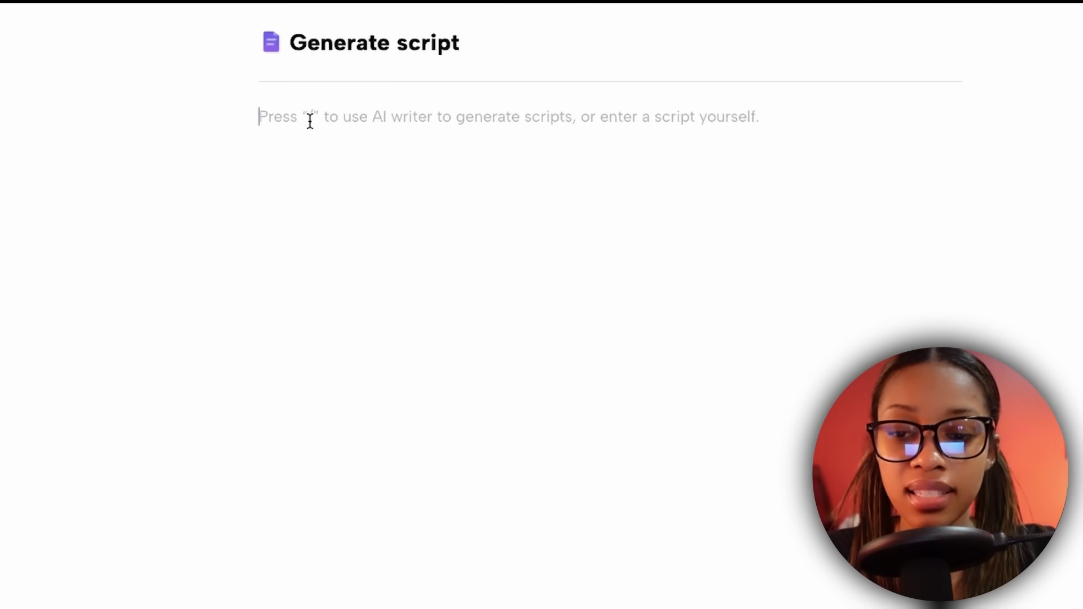
text(/)
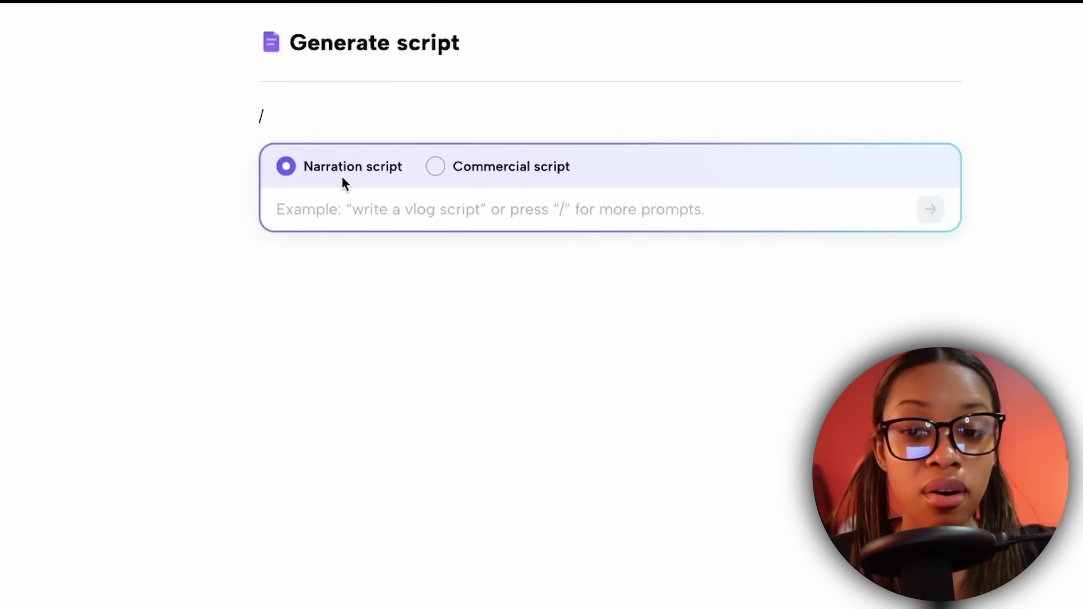
click(434, 165)
click(285, 166)
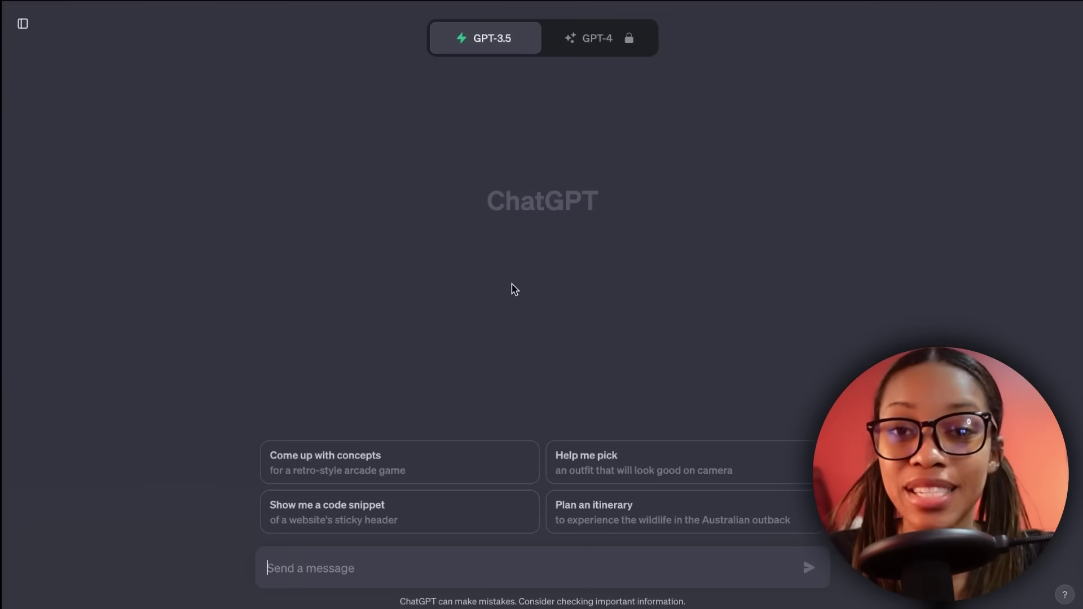
- Send ChatGPT the faceless video ideas prompt with the (topic) placeholder replaced by 'procrastination'
text(give me video ideas for faceless youtube channel in the (niche) niche)
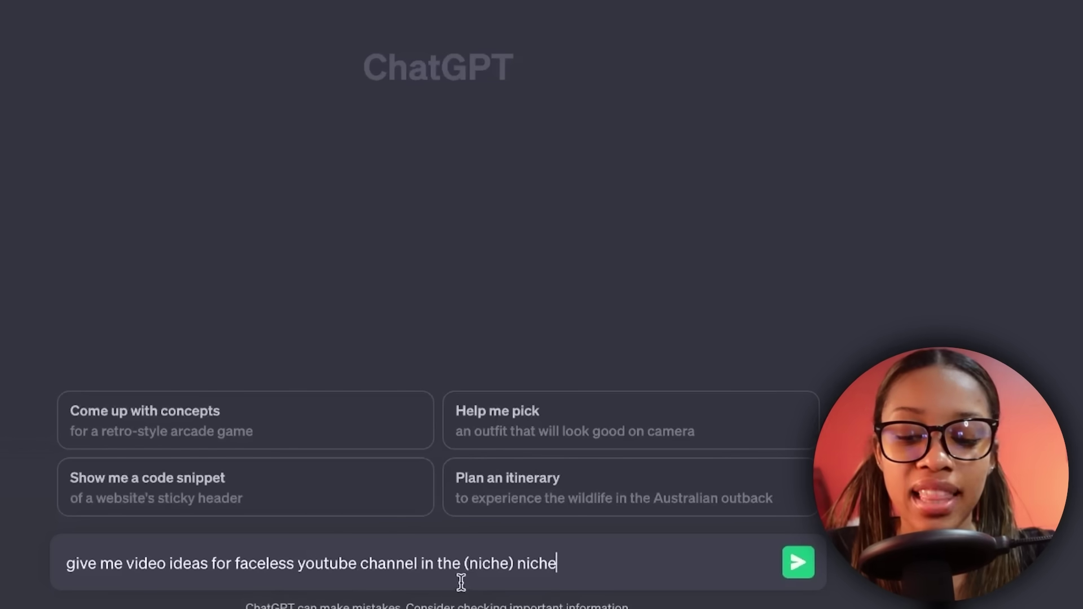
drag(515, 562, 461, 562)
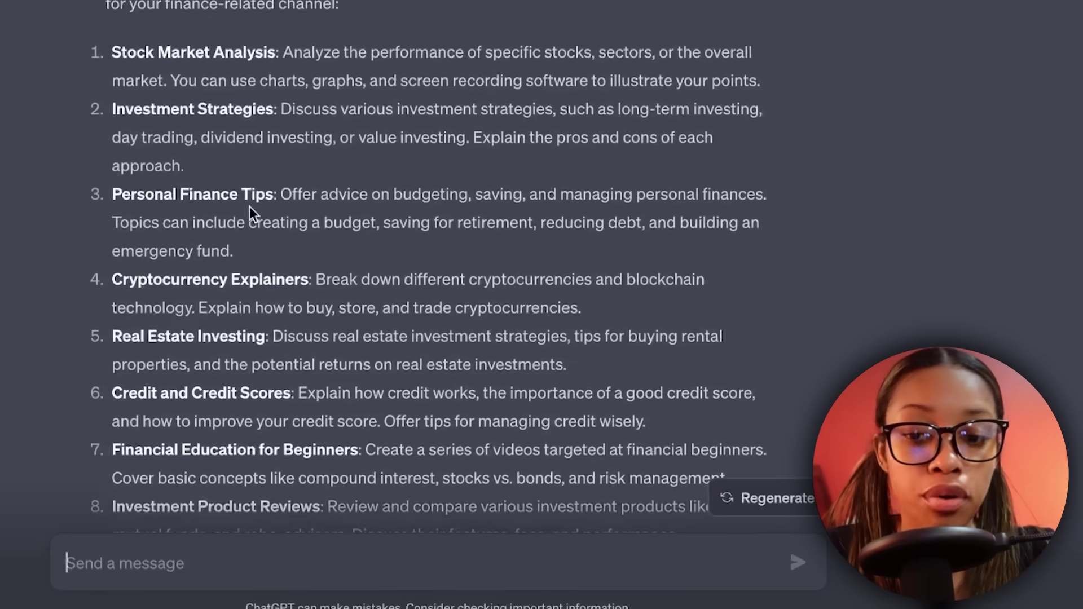
scroll(252, 218, down, 15)
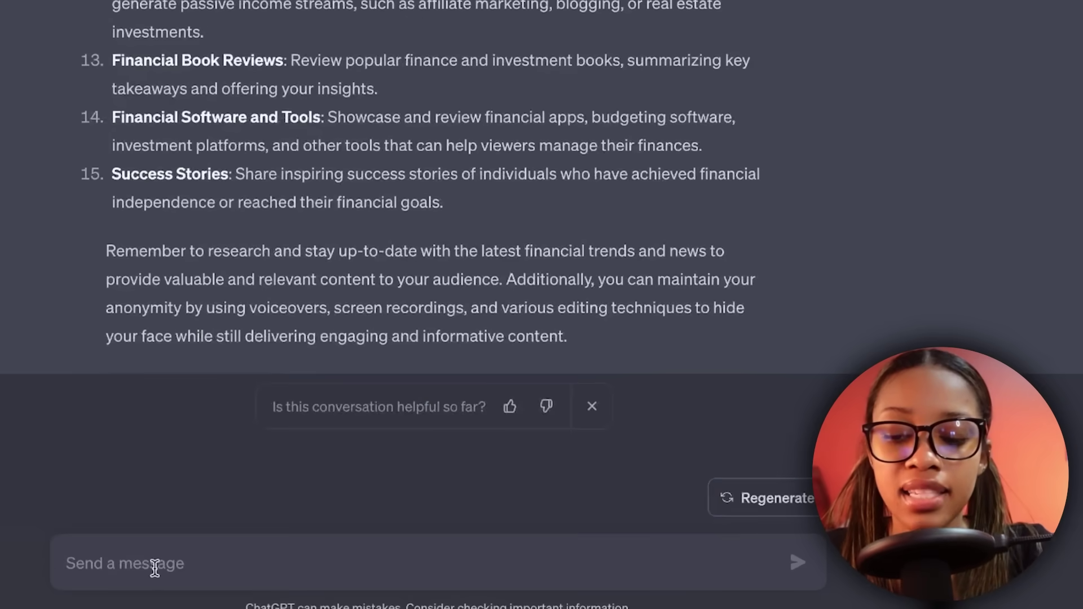
click(155, 565)
text(give me faceless video ideas about (topic))
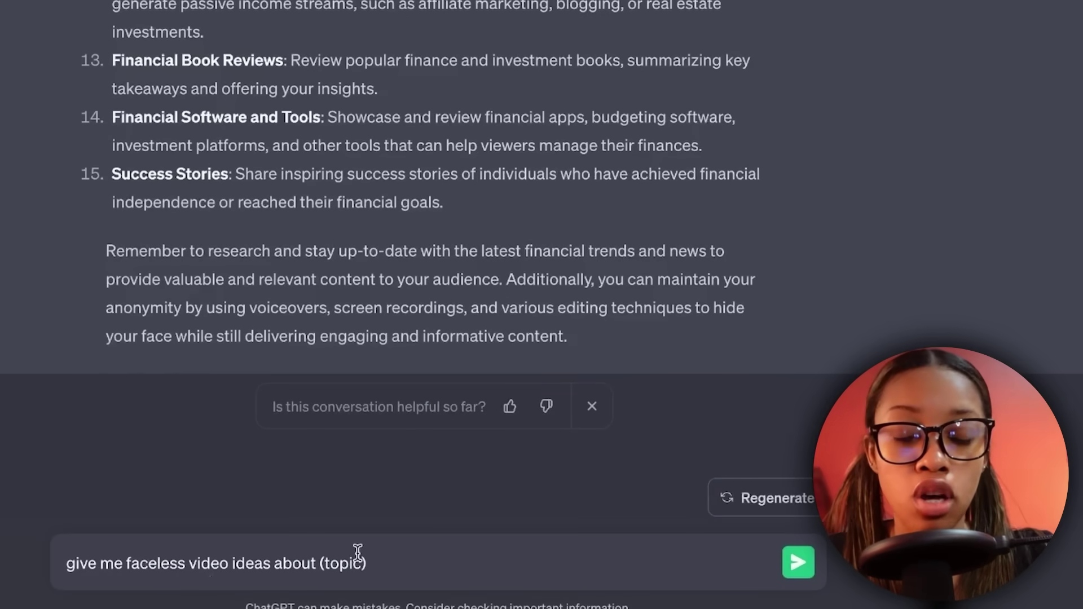
drag(377, 561, 318, 558)
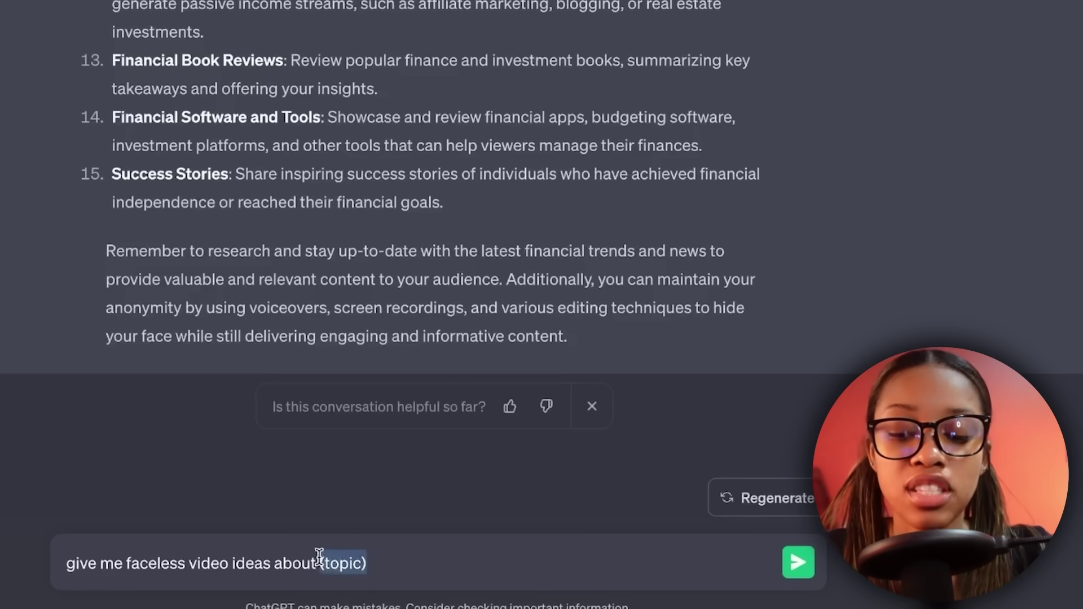
key(BackSpace)
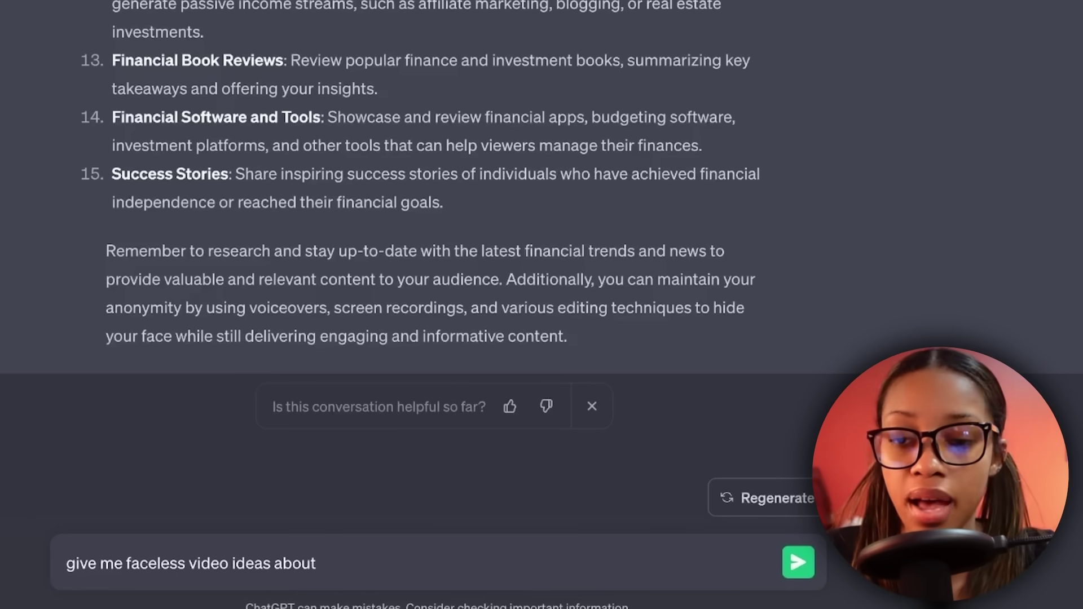
text(procrastination)
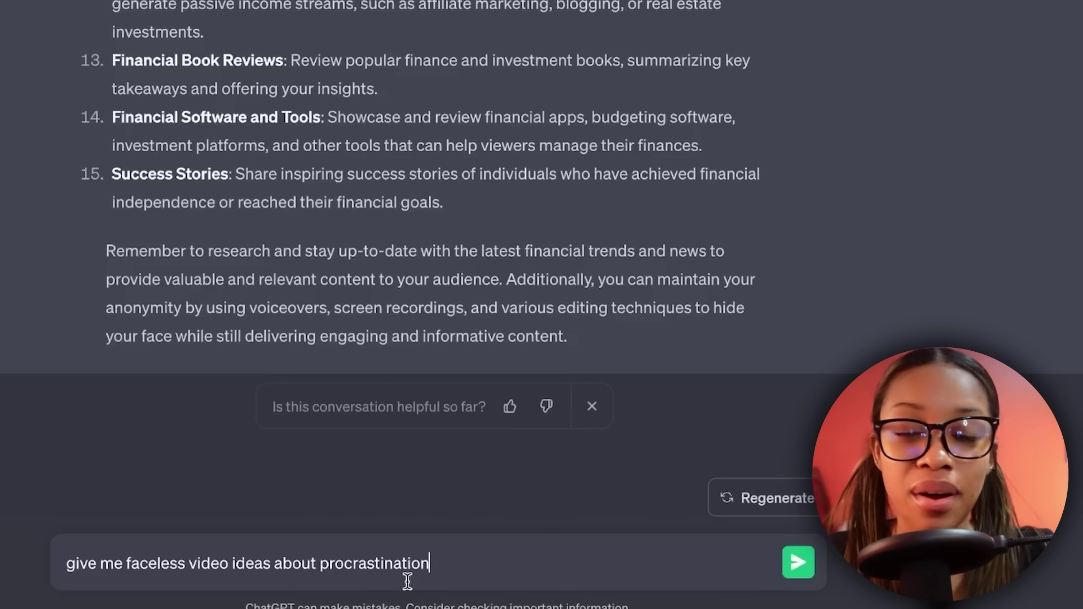
key(Return)
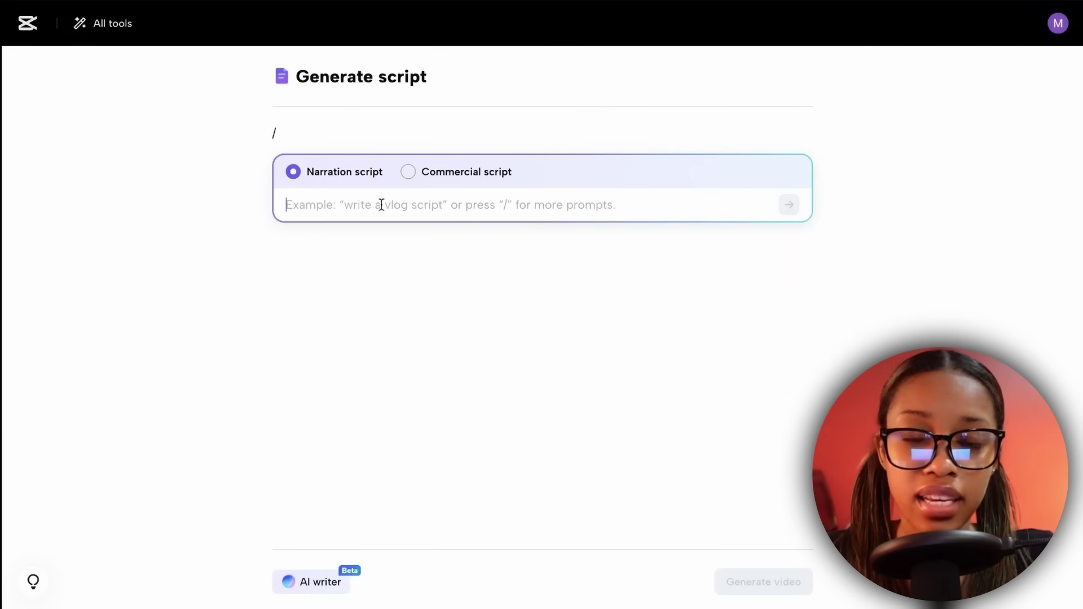
- Ask the AI writer for a script on why procrastination keeps people from their full potential, and browse the results
text(write a script about why procrastination is not making people reach their full potential)
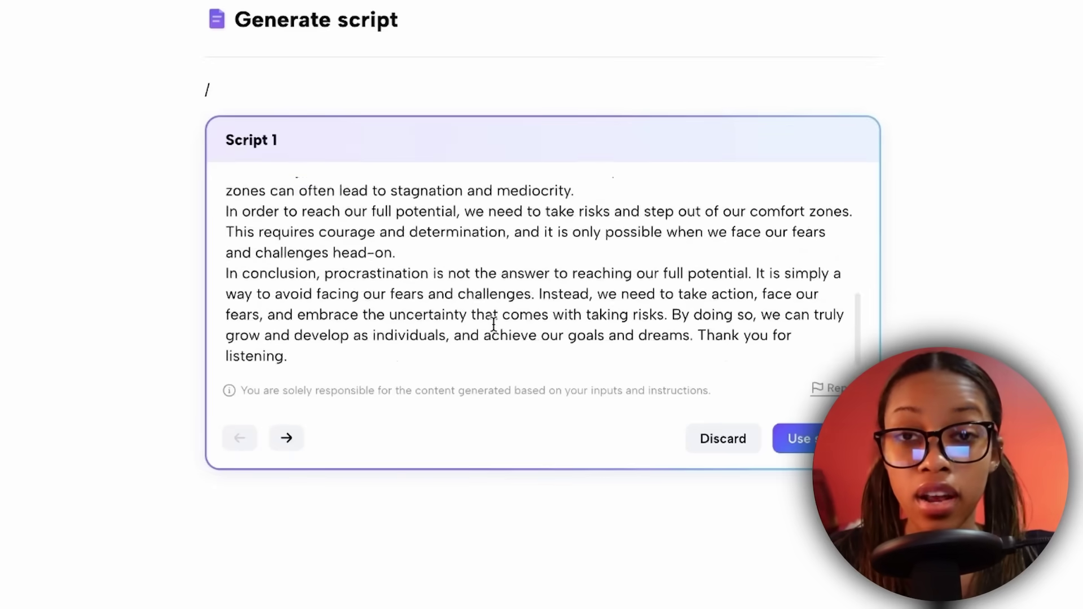
scroll(493, 325, up, 5)
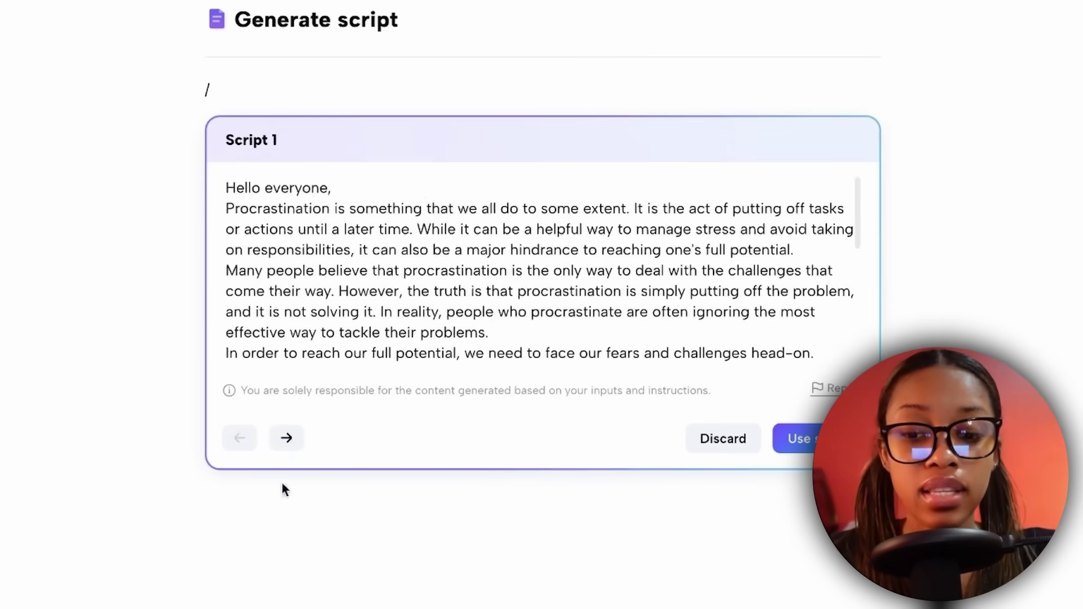
click(289, 444)
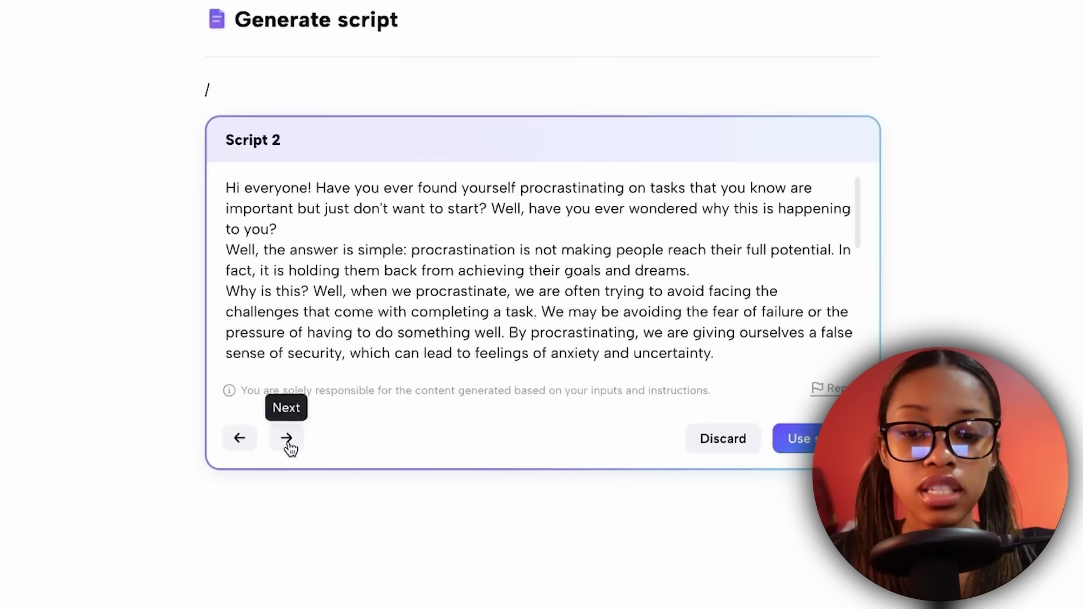
click(287, 439)
click(286, 439)
- Return to Script 2 and use it as the video script
scroll(435, 270, up, 5)
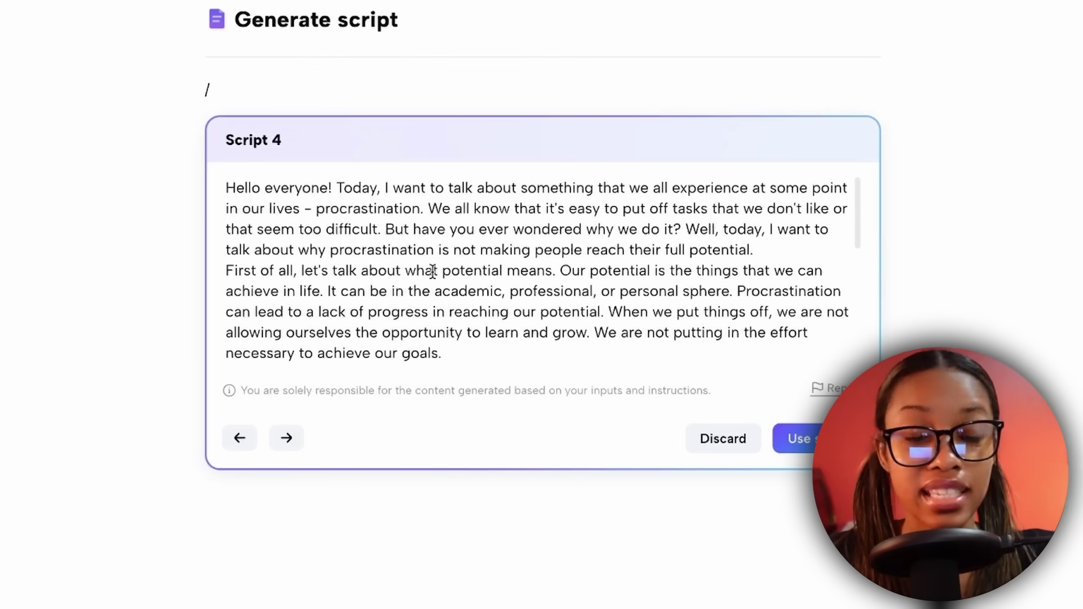
click(238, 439)
click(238, 439)
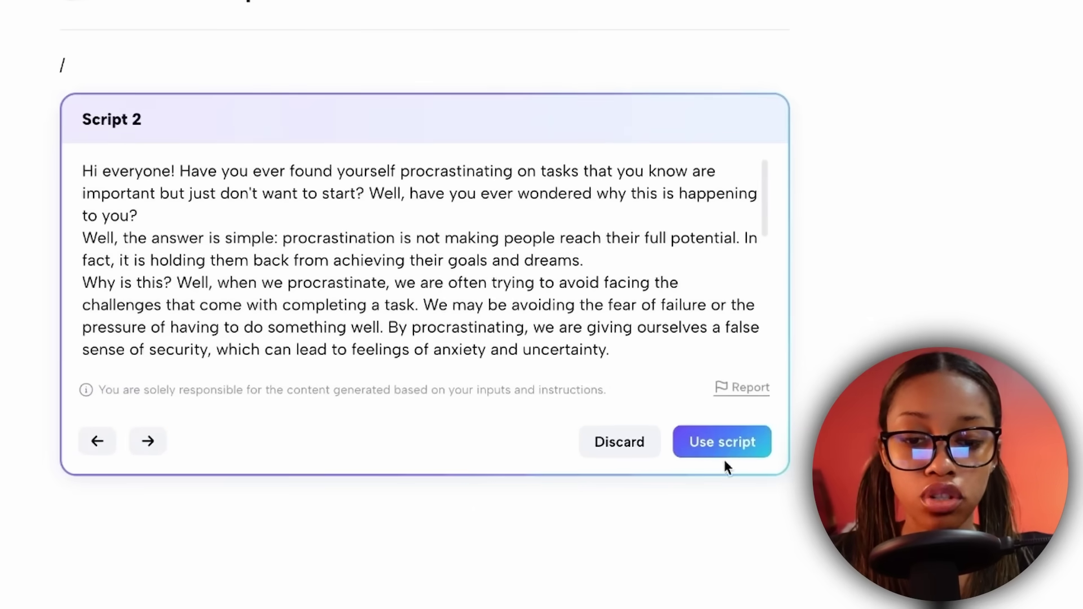
click(722, 442)
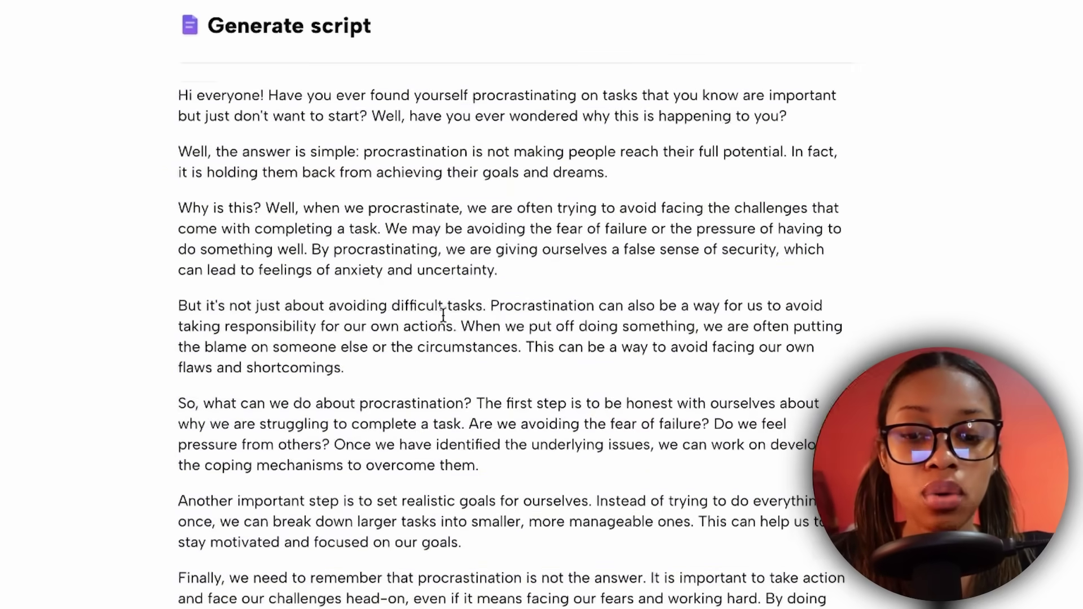
scroll(447, 306, down, 5)
scroll(443, 314, up, 5)
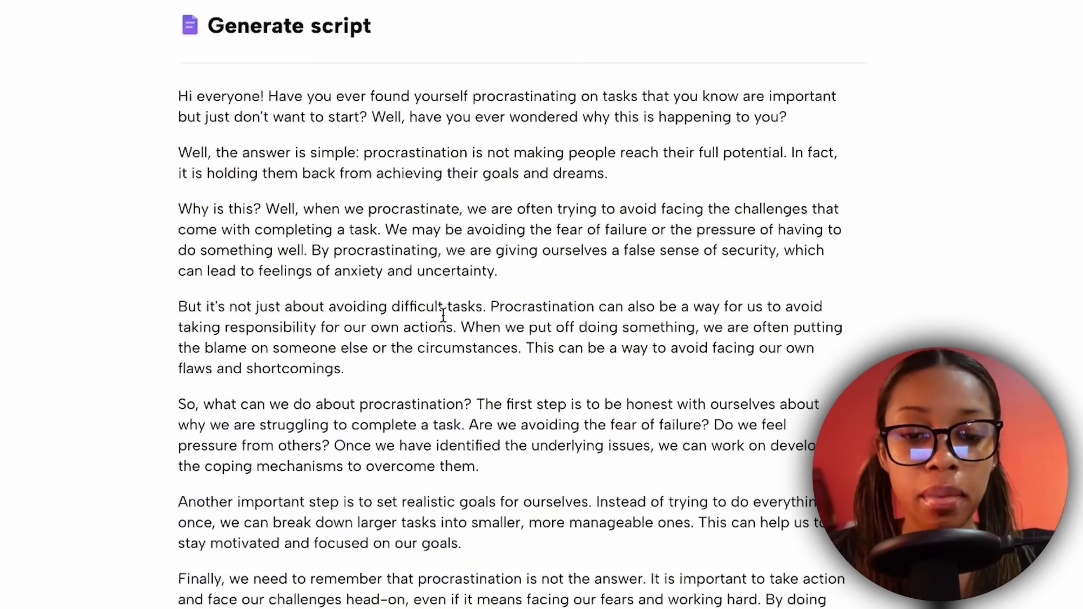
- Click into the end of the first paragraph and remove the stray characters
click(802, 117)
text(djfhfh)
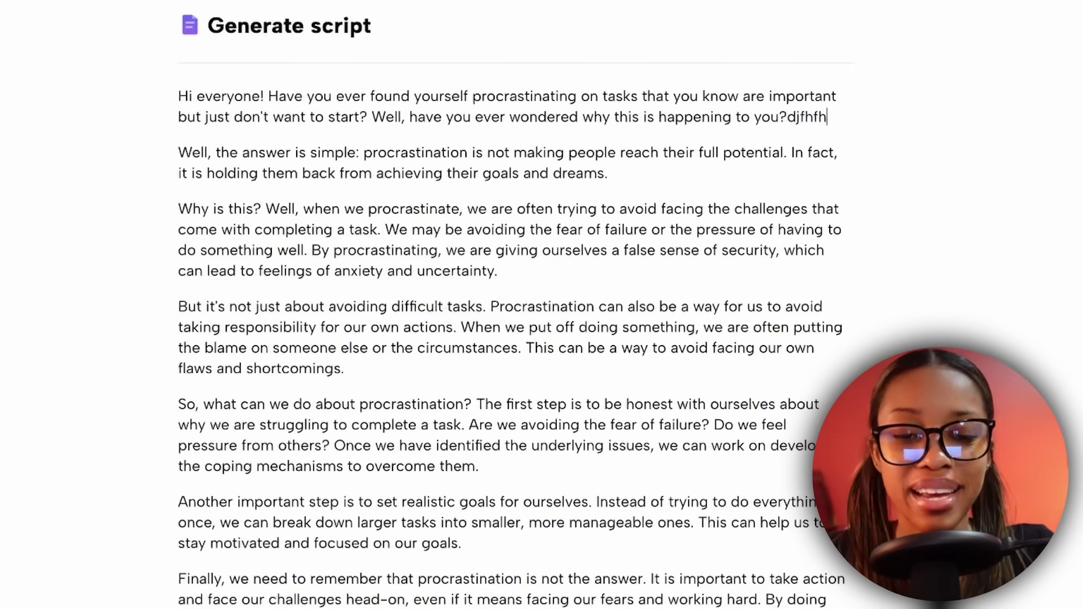
key(BackSpace)
key(BackSpace)
key(BackSpace)
key(BackSpace)
key(BackSpace)
key(BackSpace)
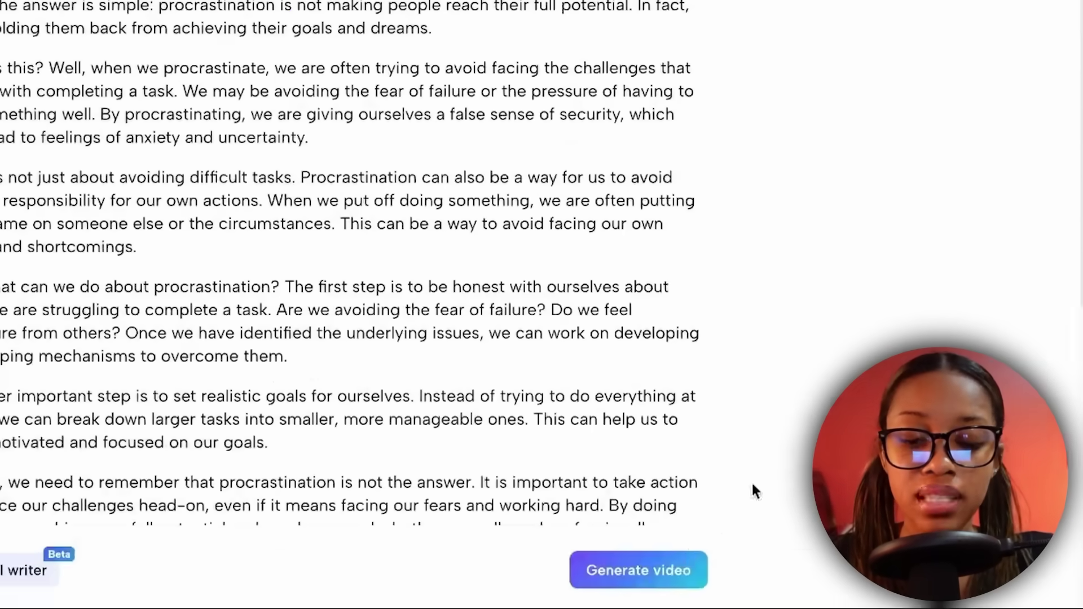
- Generate a 16:9 smart-generated video narrated by the Male Scientist voice
click(649, 574)
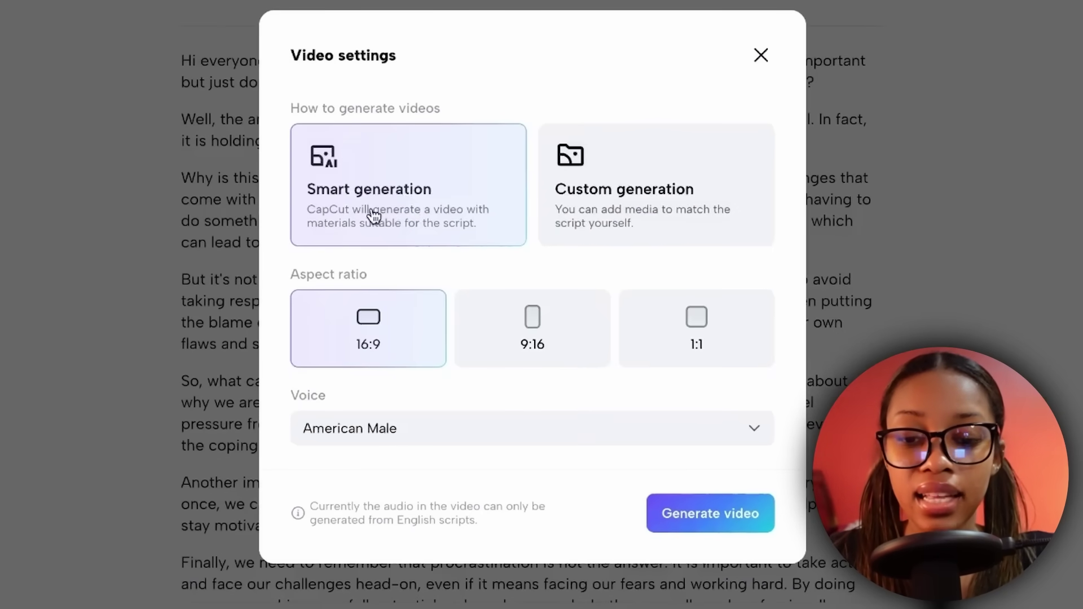
click(753, 428)
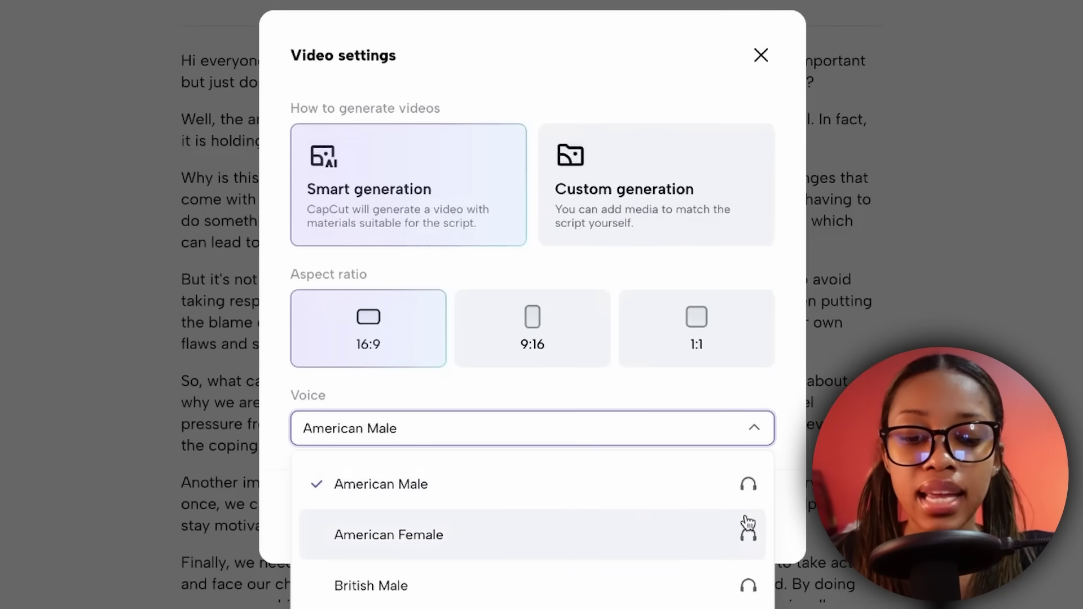
scroll(747, 546, down, 10)
scroll(748, 549, down, 3)
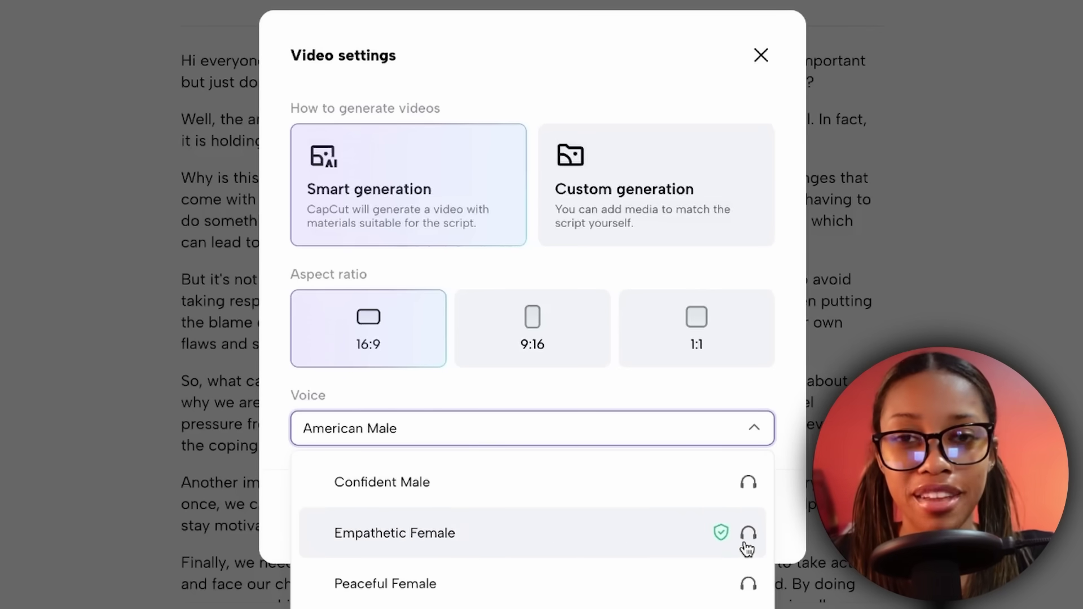
click(722, 527)
click(721, 514)
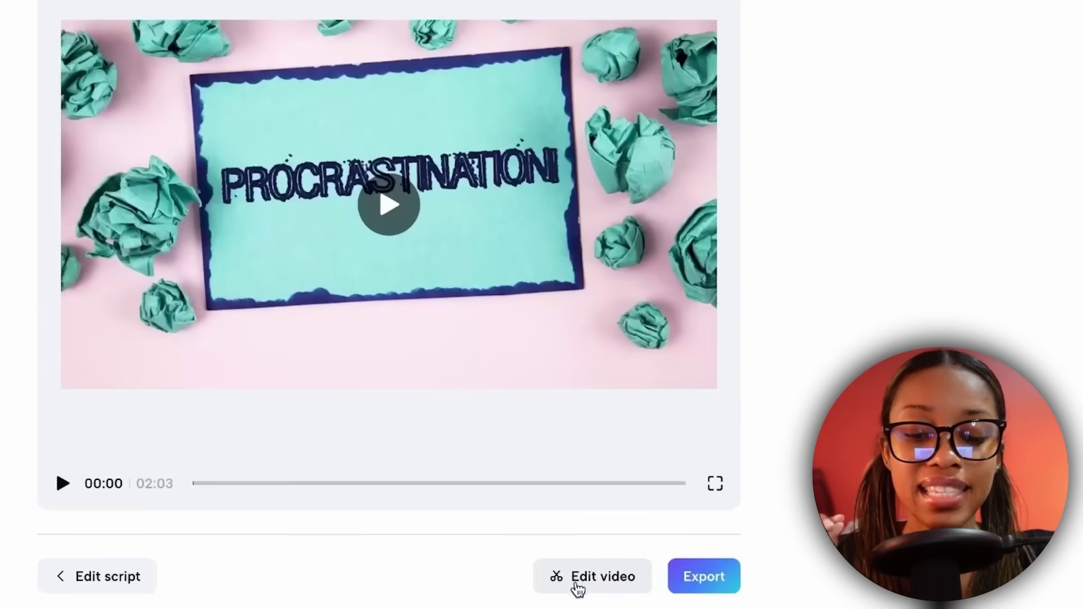
- Open the generated video in the editor and apply the bold white uppercase Stilu-Bold caption style to all captions
click(692, 584)
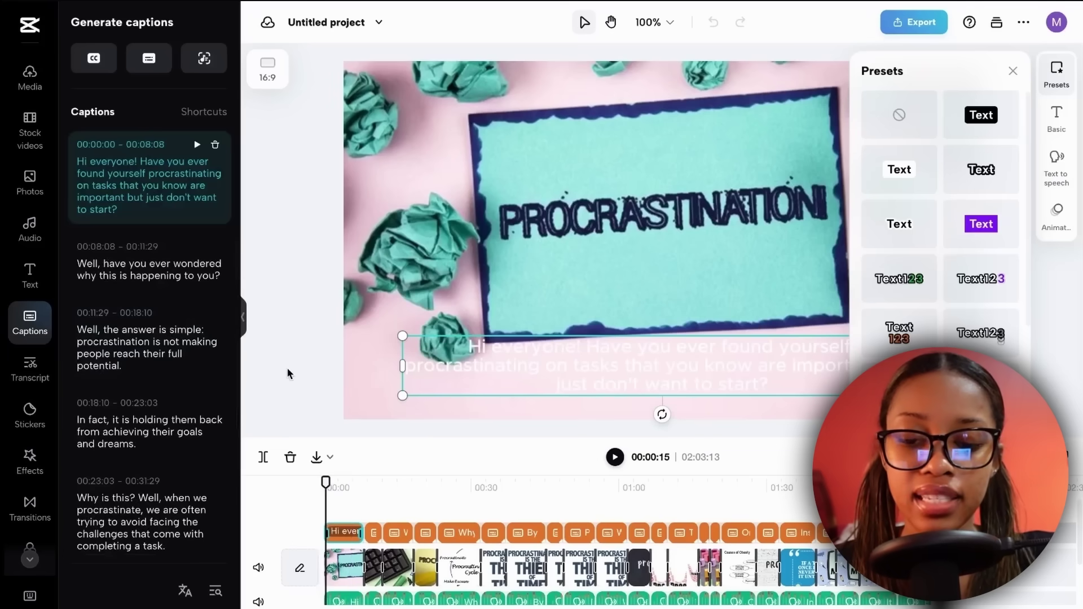
click(286, 367)
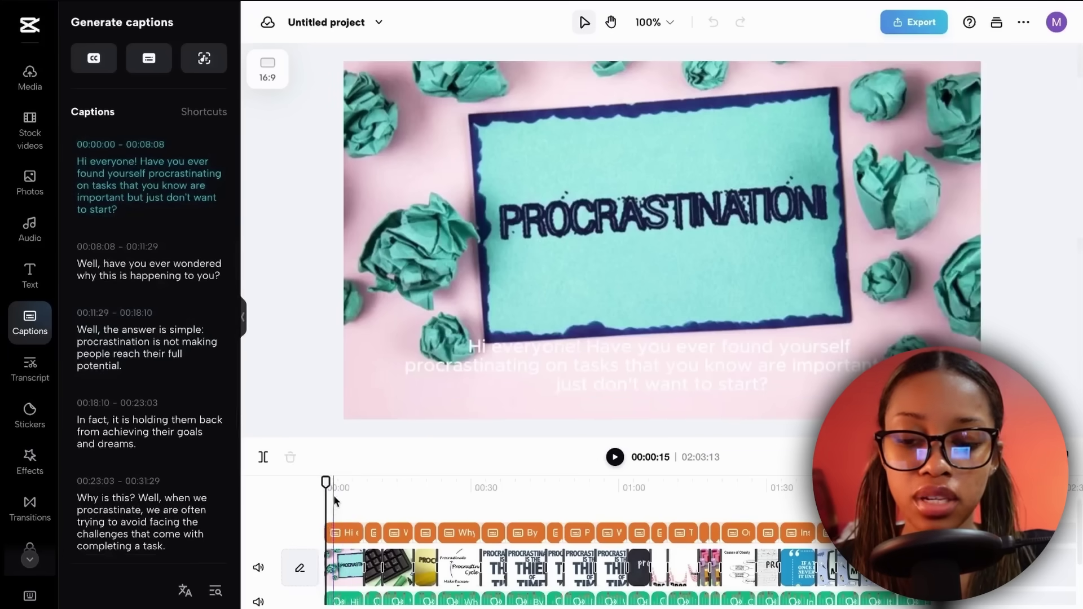
click(341, 533)
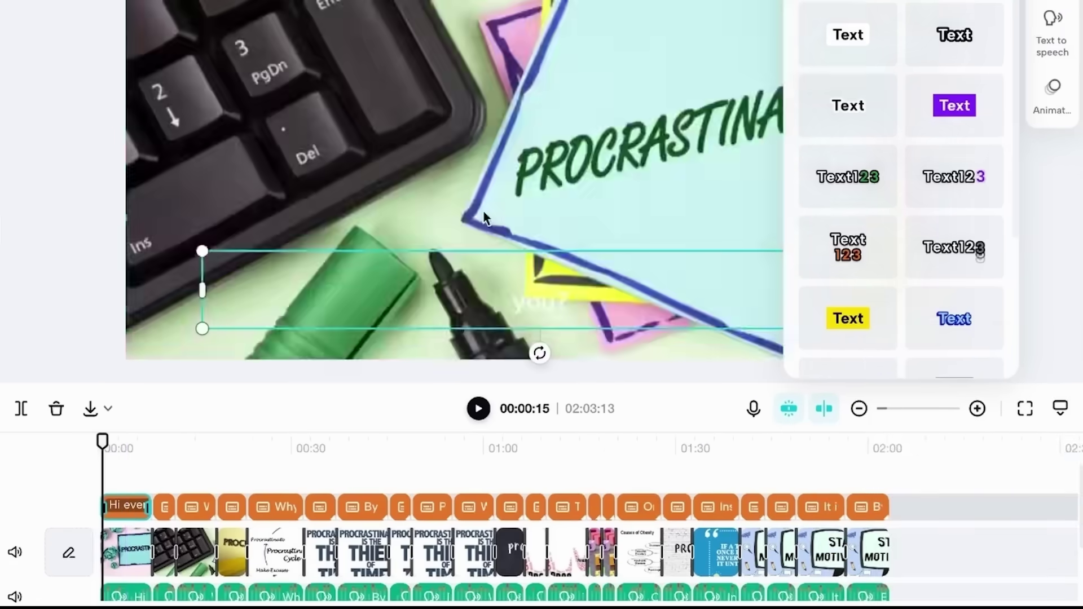
click(956, 38)
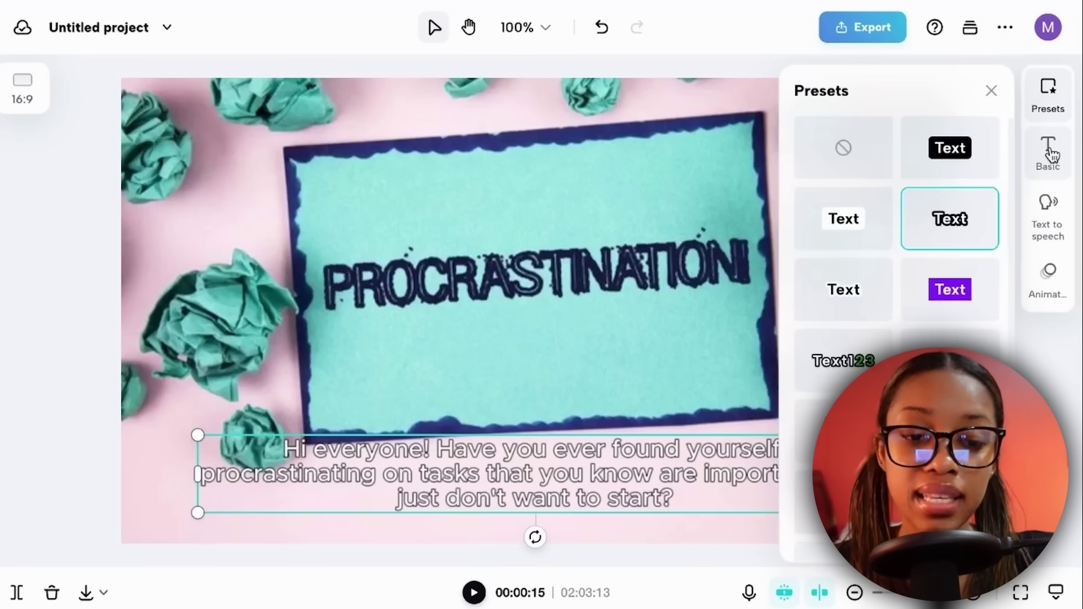
click(1057, 120)
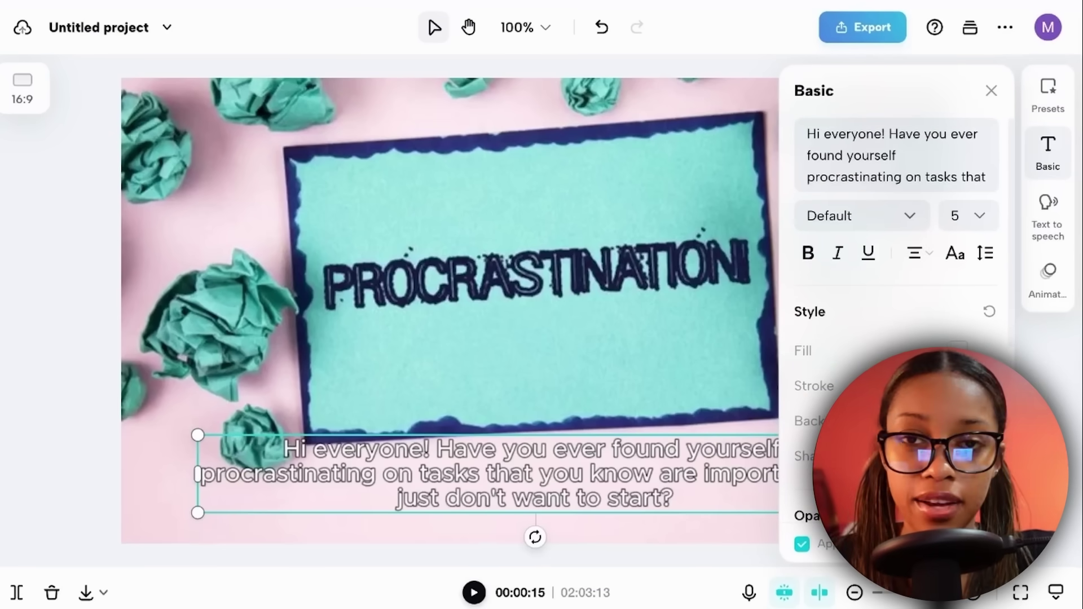
key(ctrl+z)
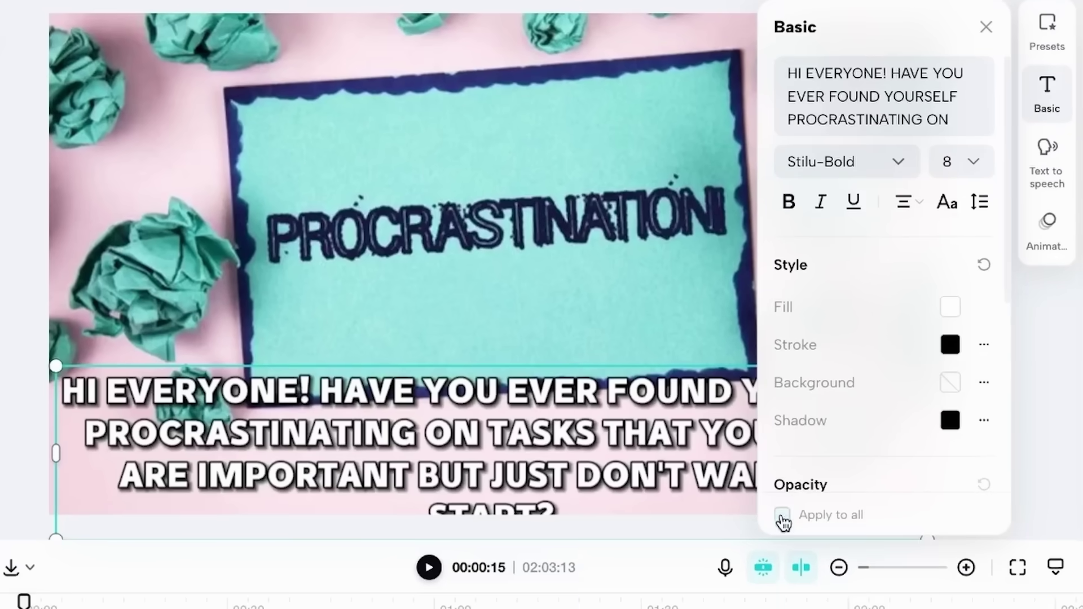
click(782, 515)
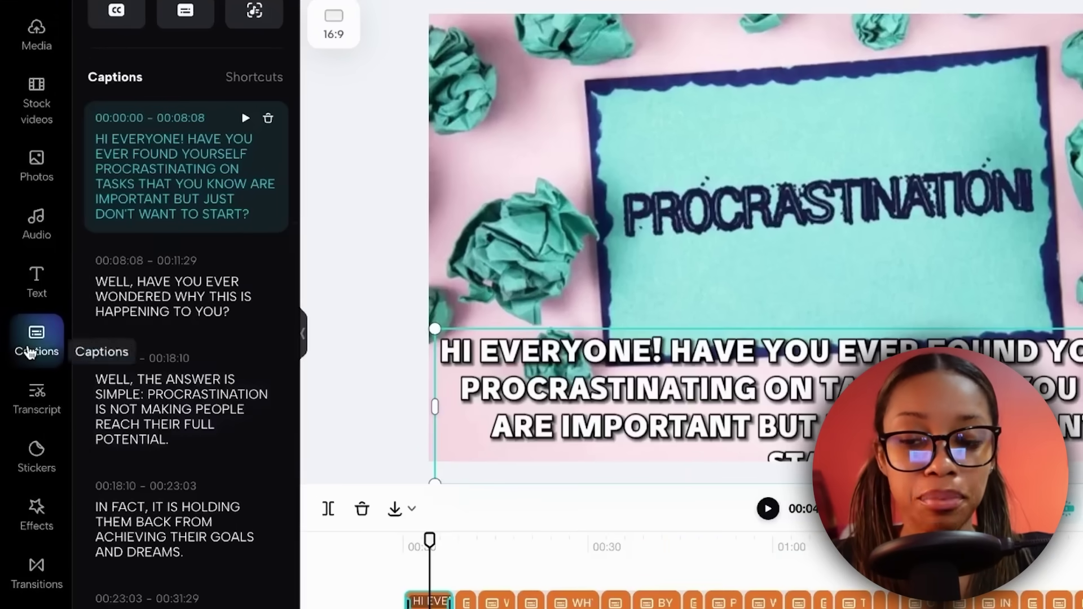
- Open the captions list and split the opening caption after PROCRASTINATING, before ON TASKS
click(24, 332)
click(29, 351)
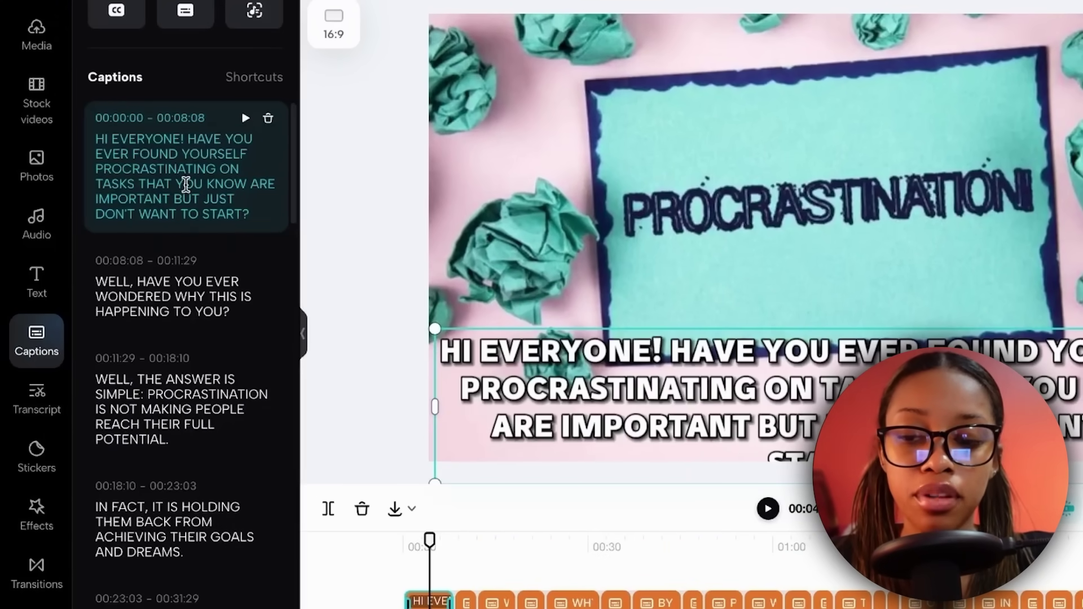
click(221, 168)
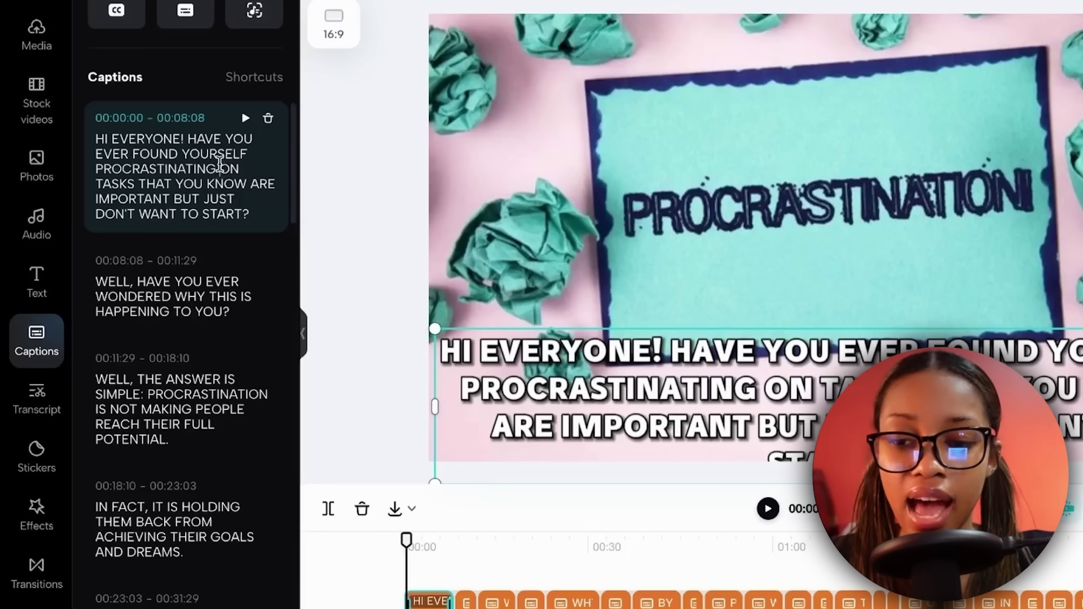
key(Return)
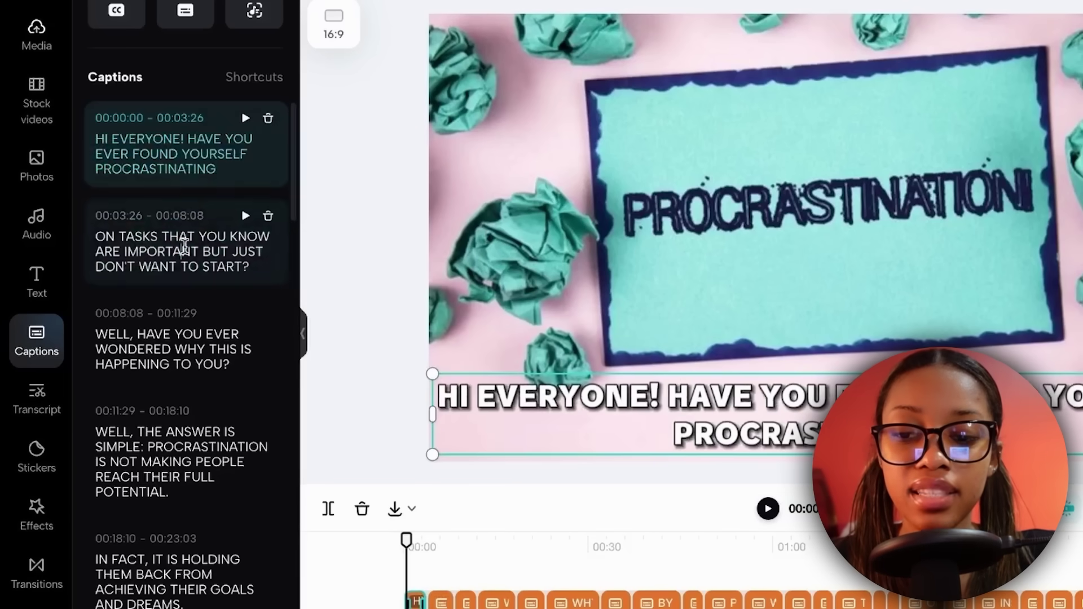
- Go through the ON TASKS, WHY IS THIS and WE MAY BE AVOIDING captions to shorten them
click(184, 139)
click(172, 234)
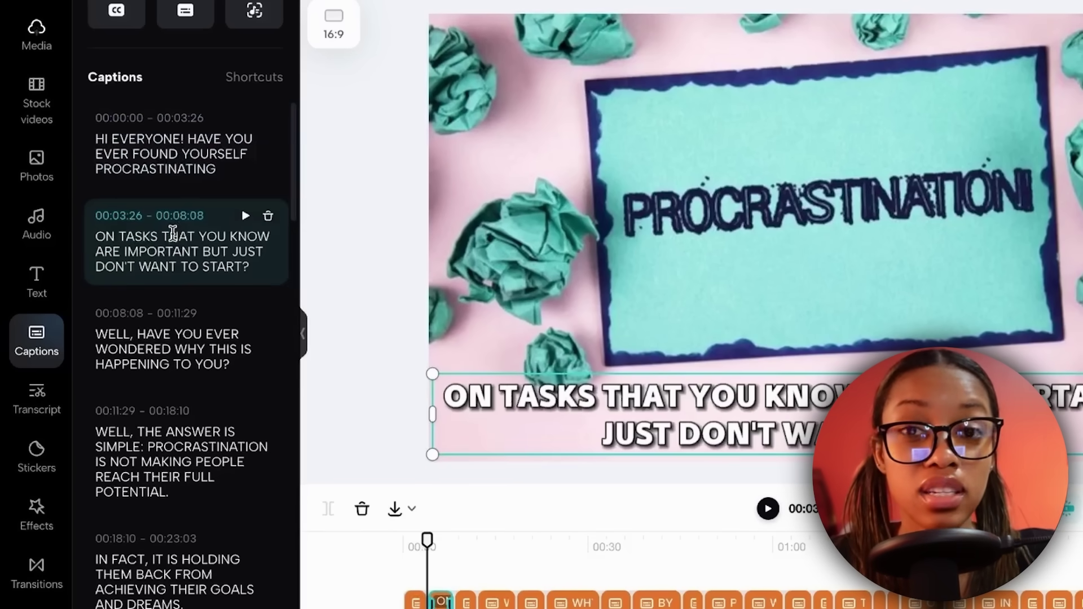
scroll(175, 462, down, 8)
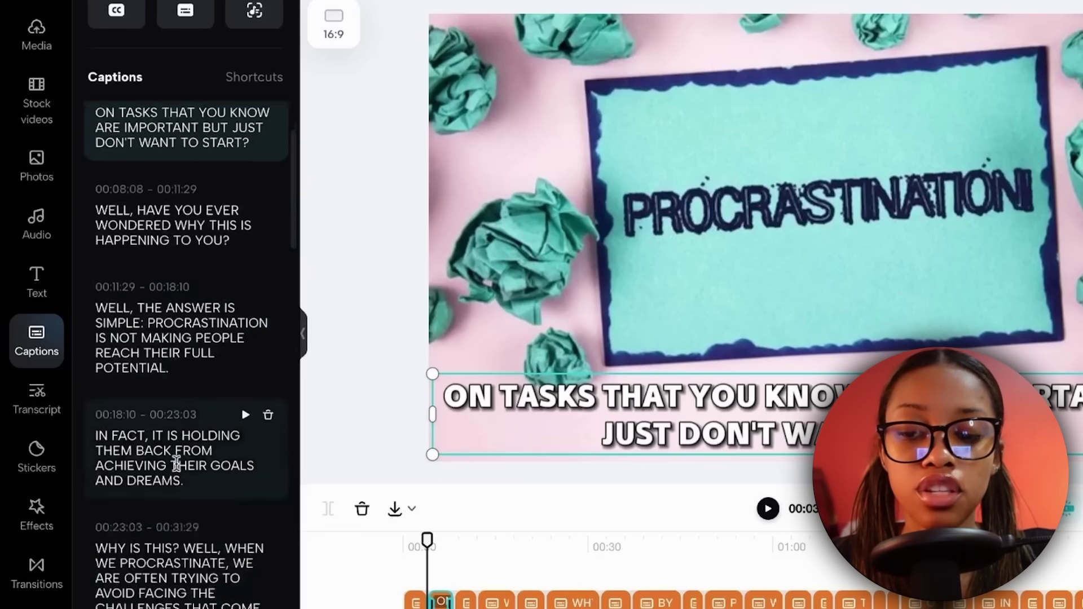
click(176, 288)
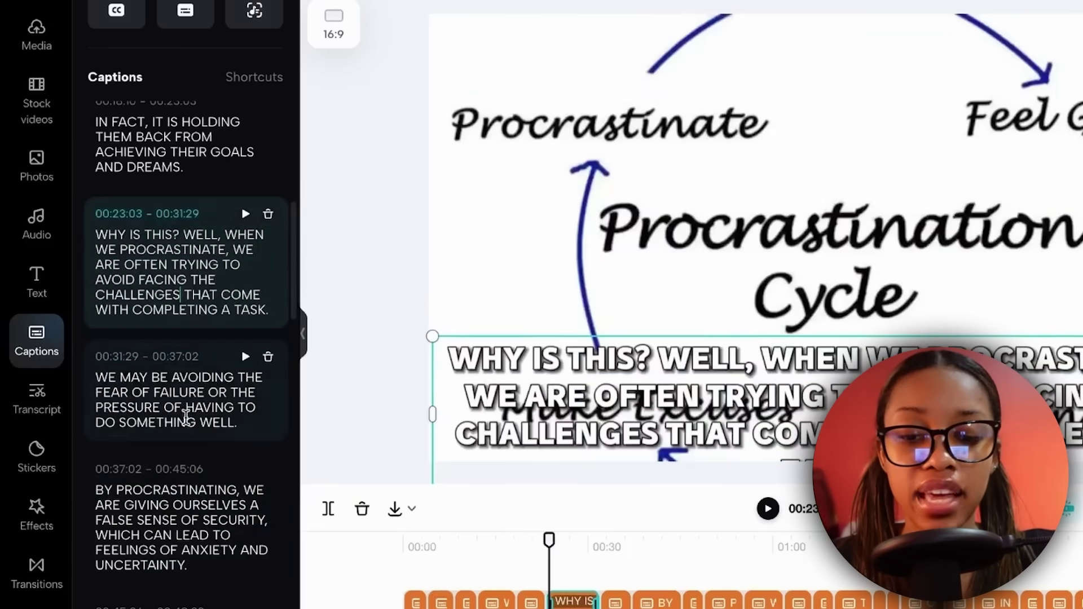
click(175, 395)
scroll(169, 513, up, 8)
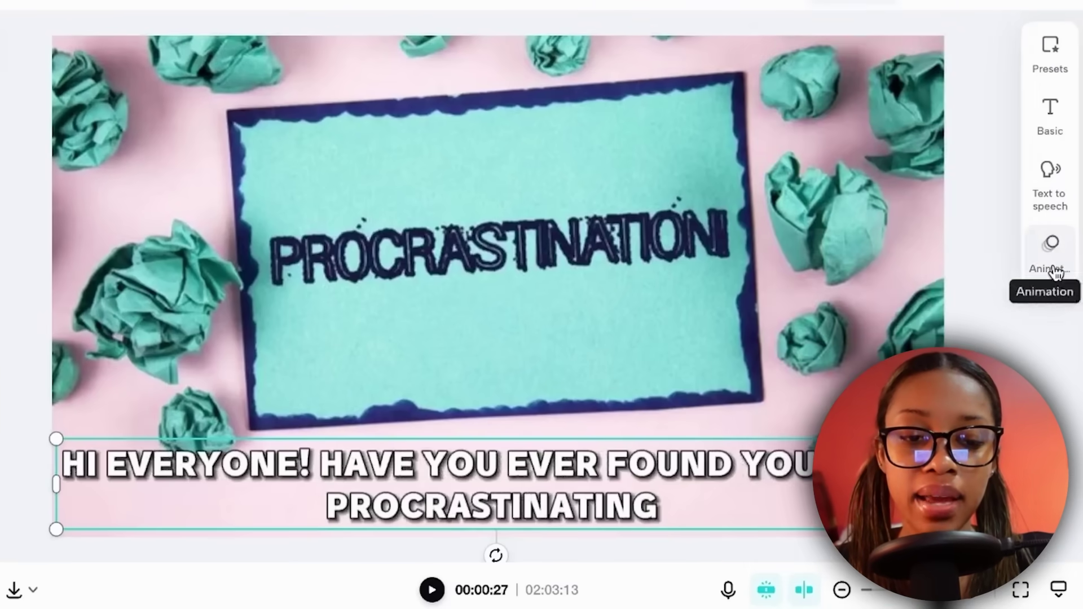
- Give all captions the Pop Up entrance animation with a 0.2 s duration
click(1057, 214)
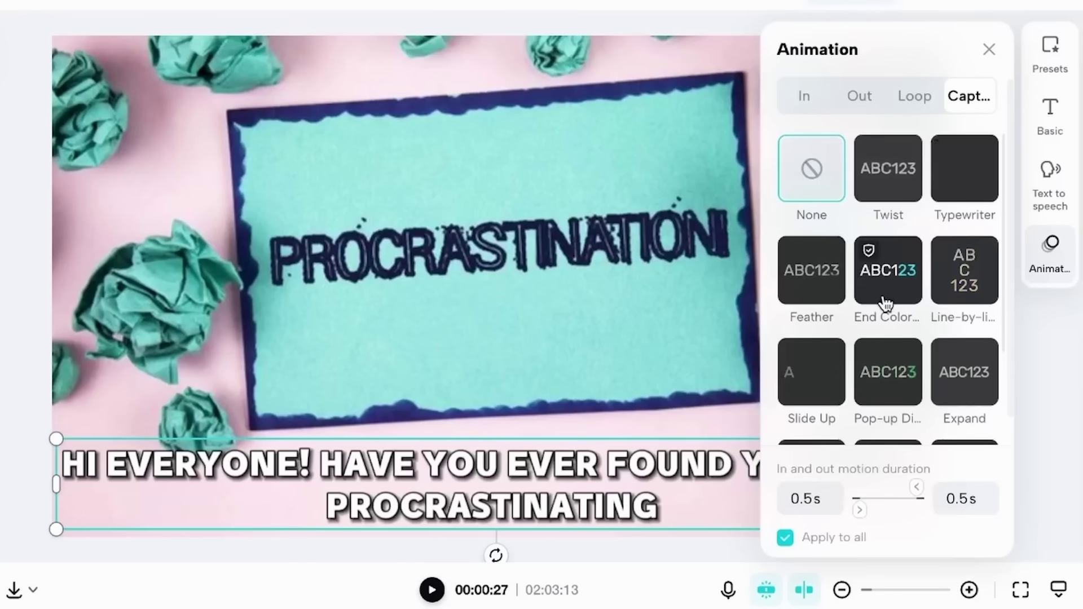
scroll(897, 353, down, 2)
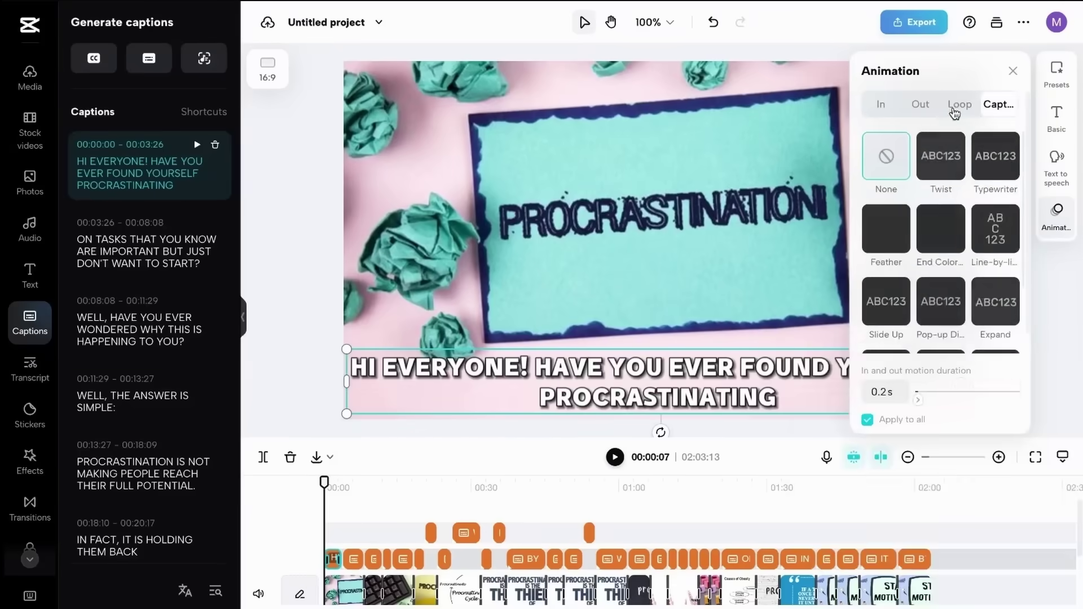
click(914, 96)
click(930, 112)
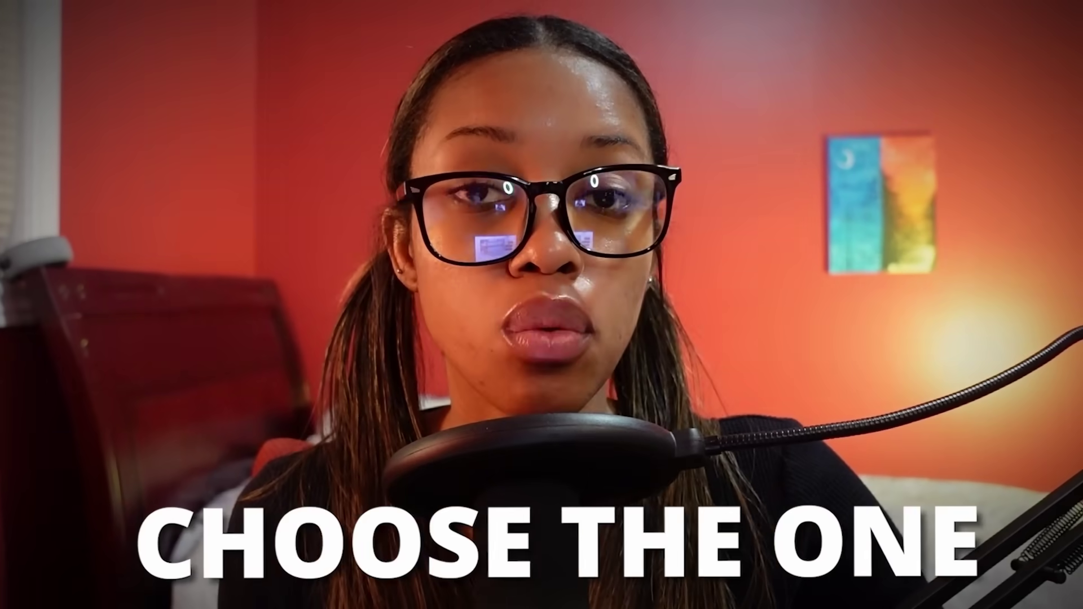
scroll(904, 277, down, 1)
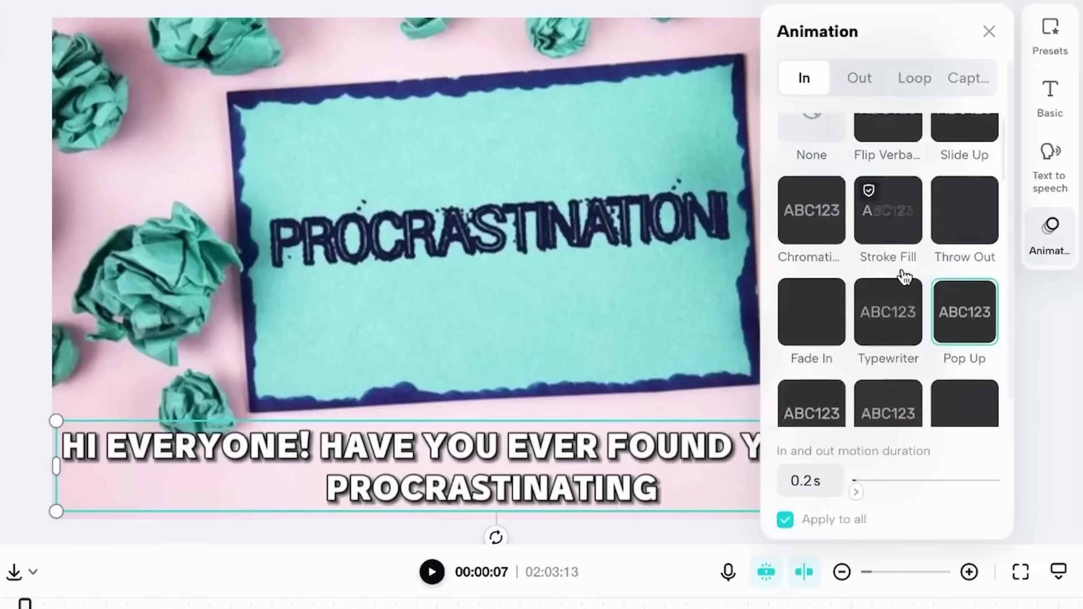
drag(864, 504, 857, 497)
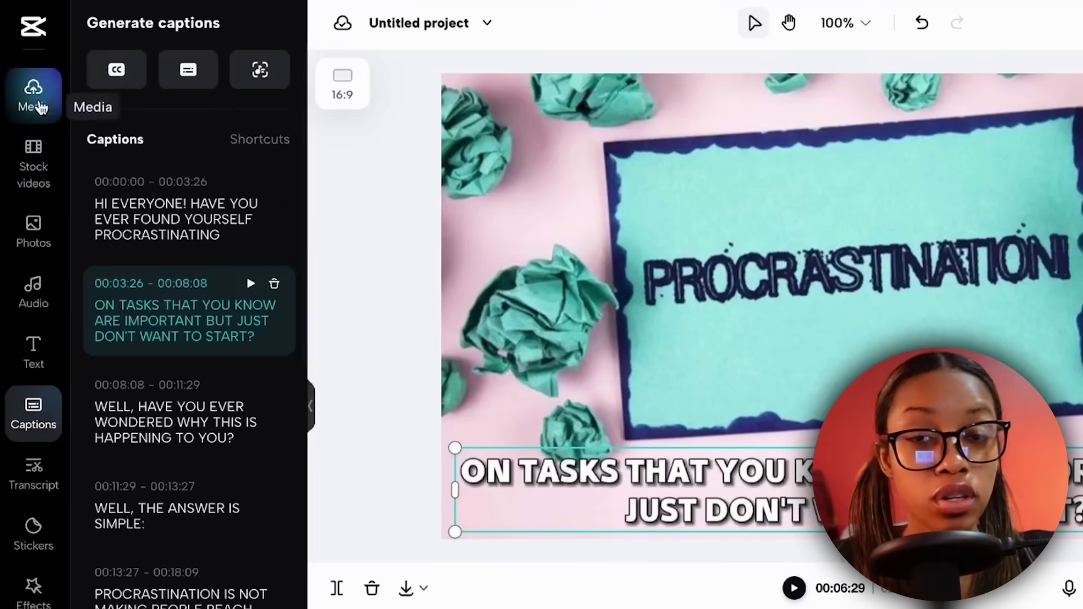
- Drag Untitled design (3).mp4 from Cloud media onto the video track near the start
click(35, 89)
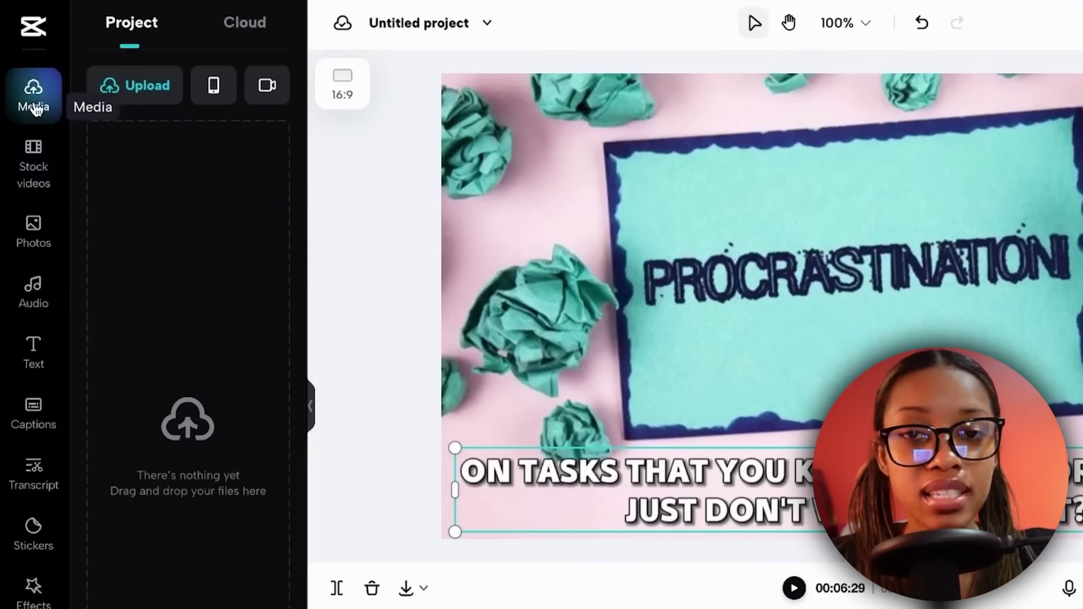
click(244, 22)
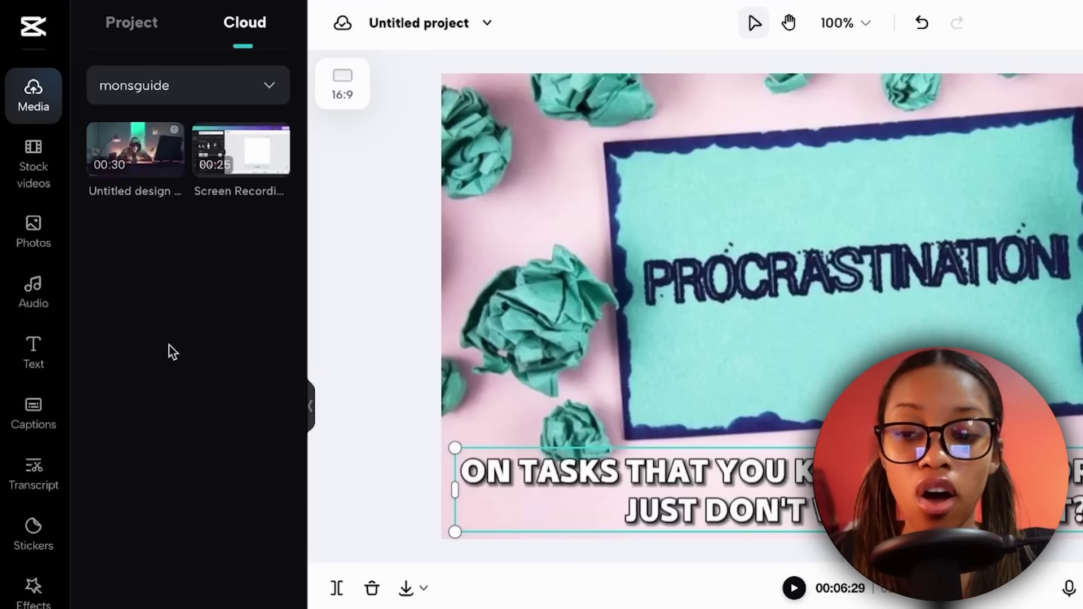
drag(129, 155, 484, 608)
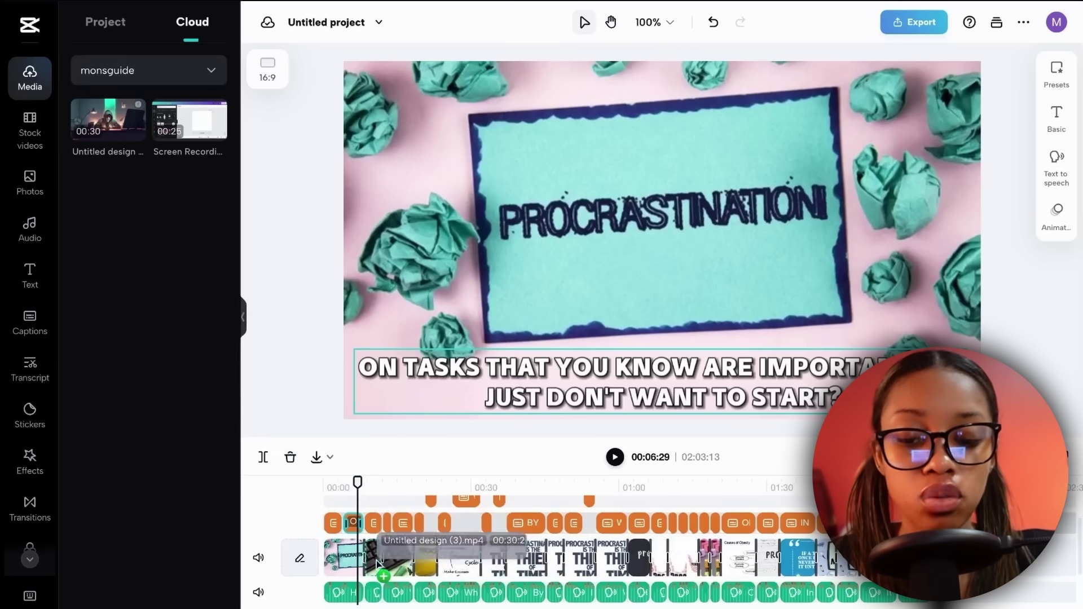
mouse_move(377, 561)
mouse_down()
mouse_move(463, 567)
mouse_move(373, 562)
mouse_up()
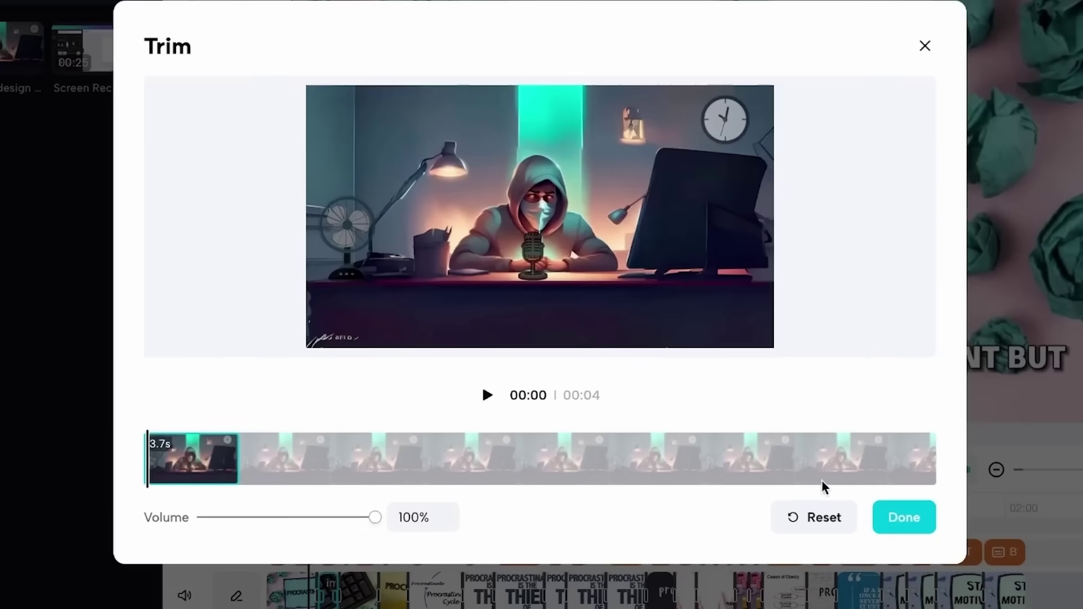
- Confirm the 3.7 s trim of the character clip, select it, then drop the clip in again to re-trim
click(905, 517)
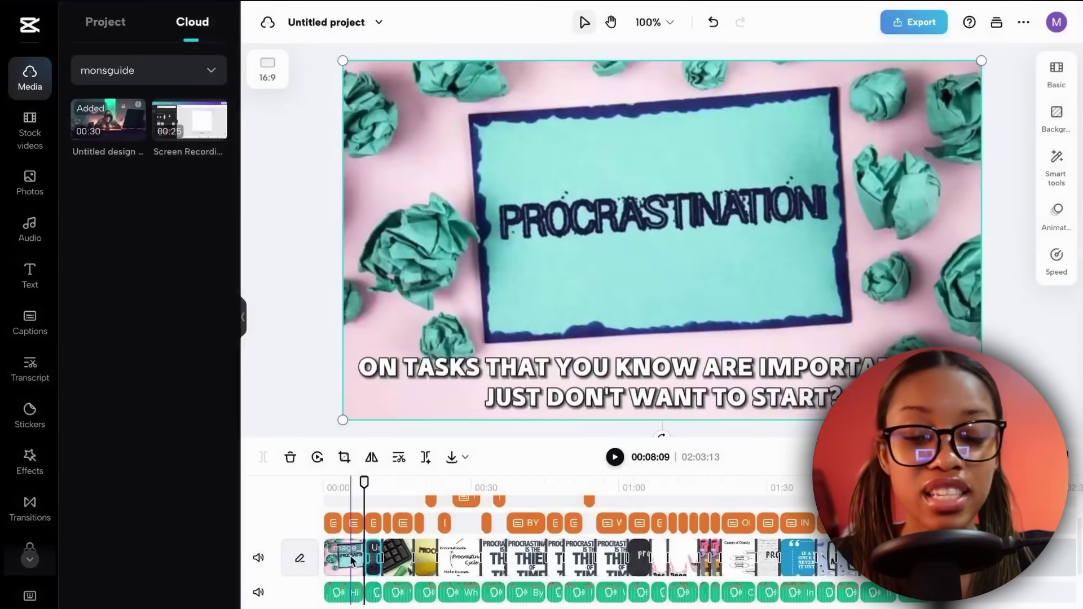
click(372, 559)
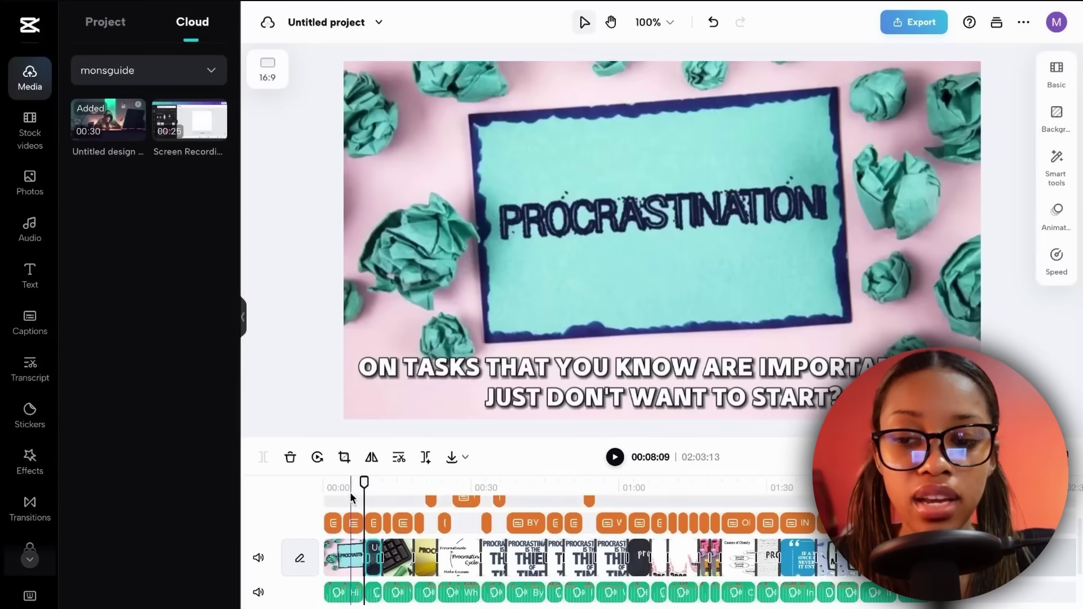
drag(108, 120, 412, 558)
double_click(423, 559)
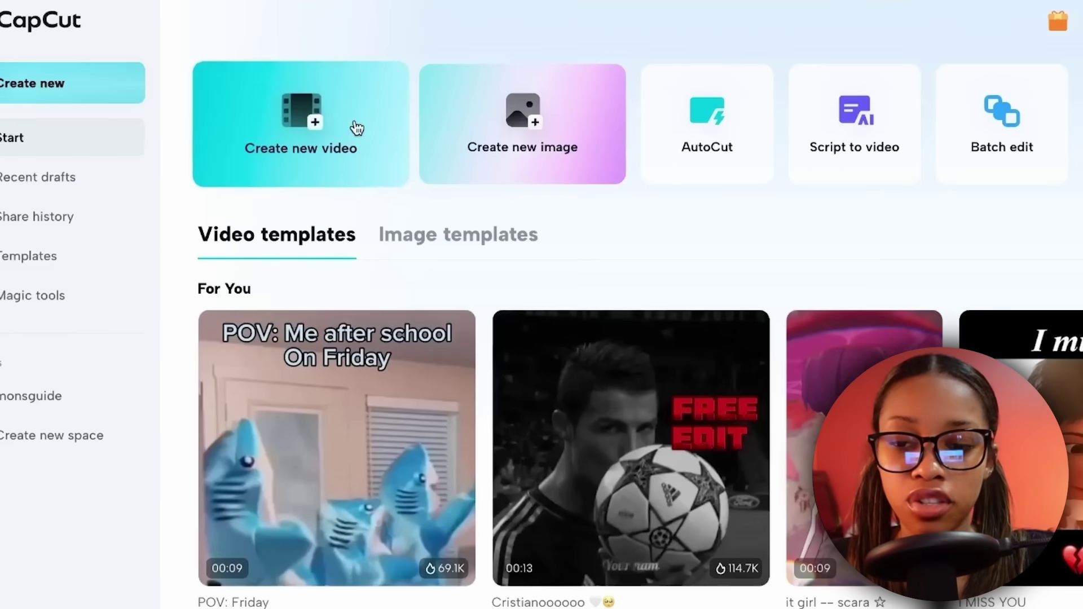
- Create a new video with the 25-second screen recording on the timeline, scrubbing to the stick figure part
click(355, 130)
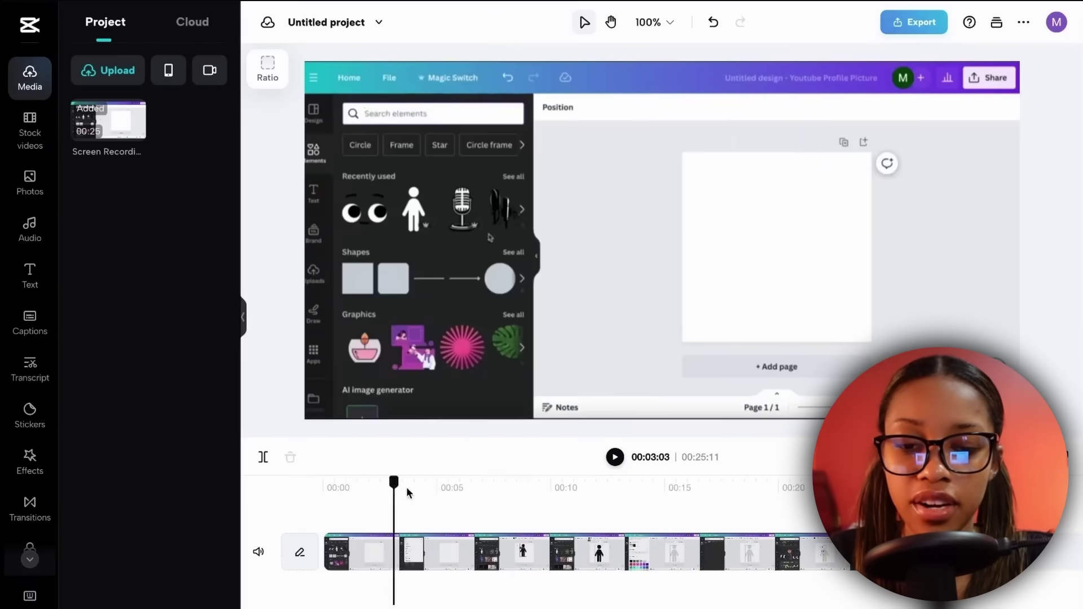
drag(408, 491, 619, 510)
mouse_move(694, 513)
mouse_down()
mouse_move(829, 510)
mouse_move(520, 510)
mouse_move(419, 483)
mouse_move(685, 494)
mouse_up()
click(662, 489)
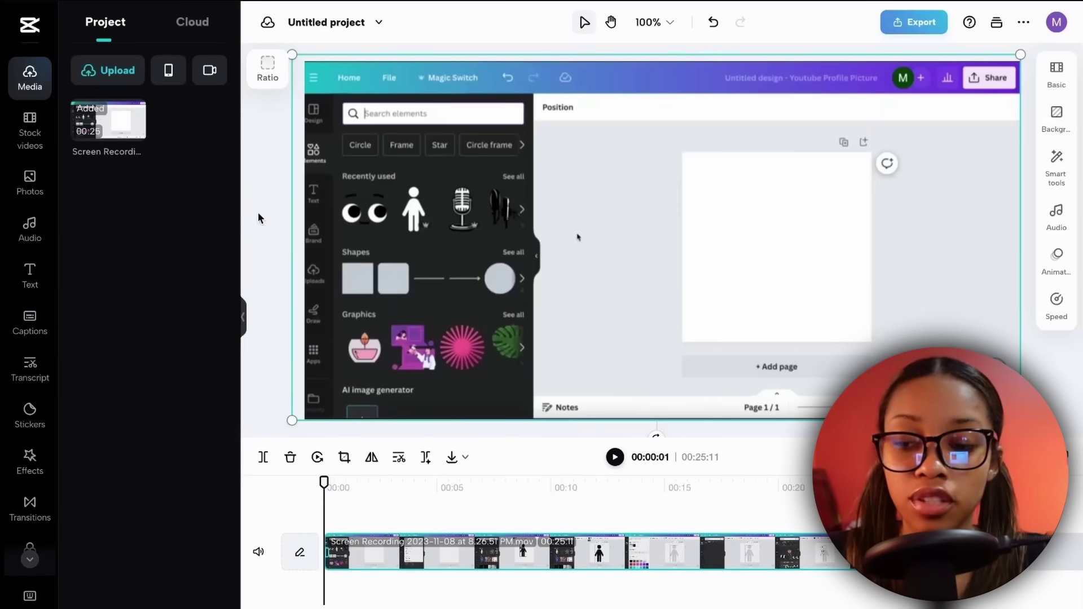
click(258, 212)
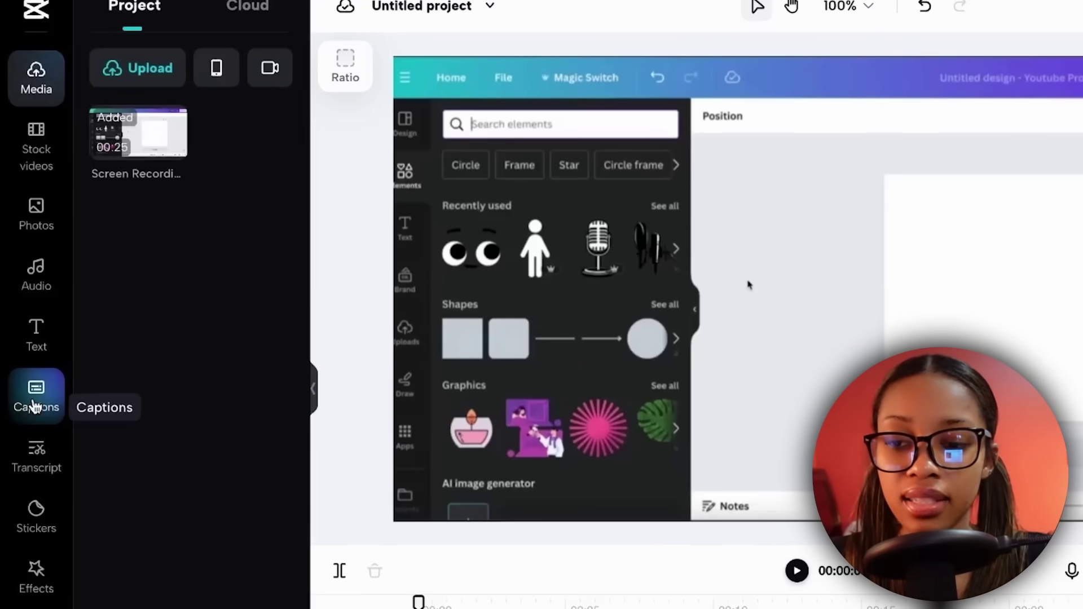
- Generate English (US) auto captions from the recording's narration and scrub the timeline to check them
click(35, 407)
click(213, 146)
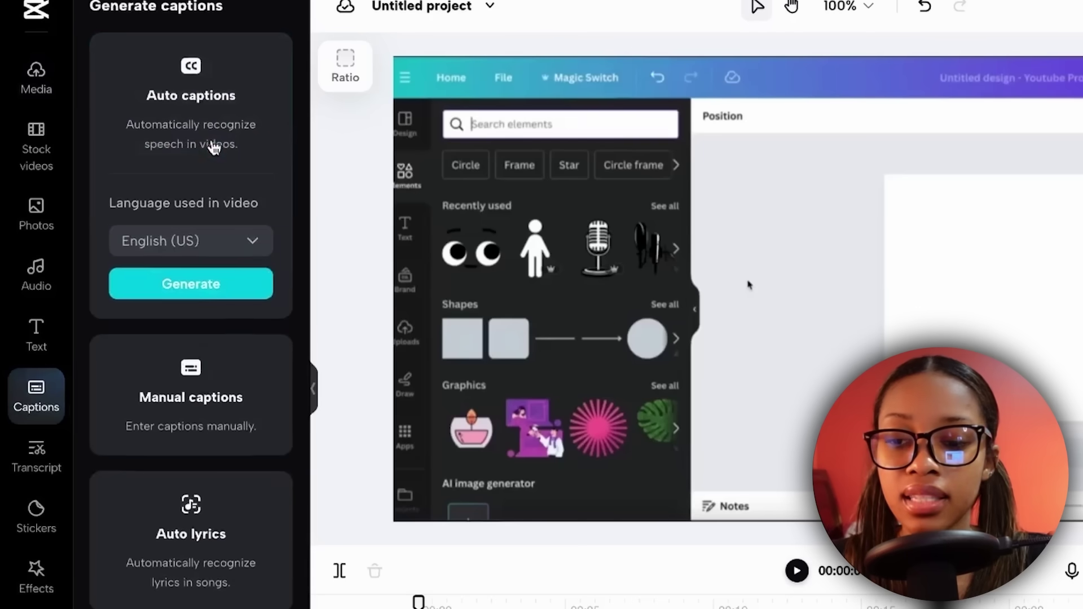
click(252, 241)
scroll(260, 472, down, 5)
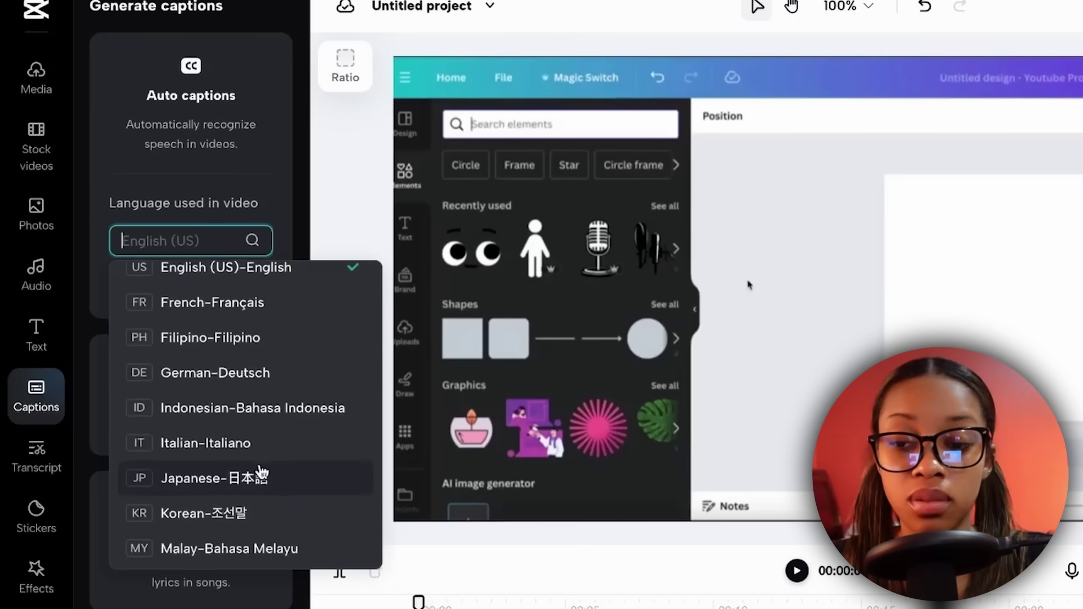
scroll(260, 472, up, 3)
click(286, 169)
click(228, 292)
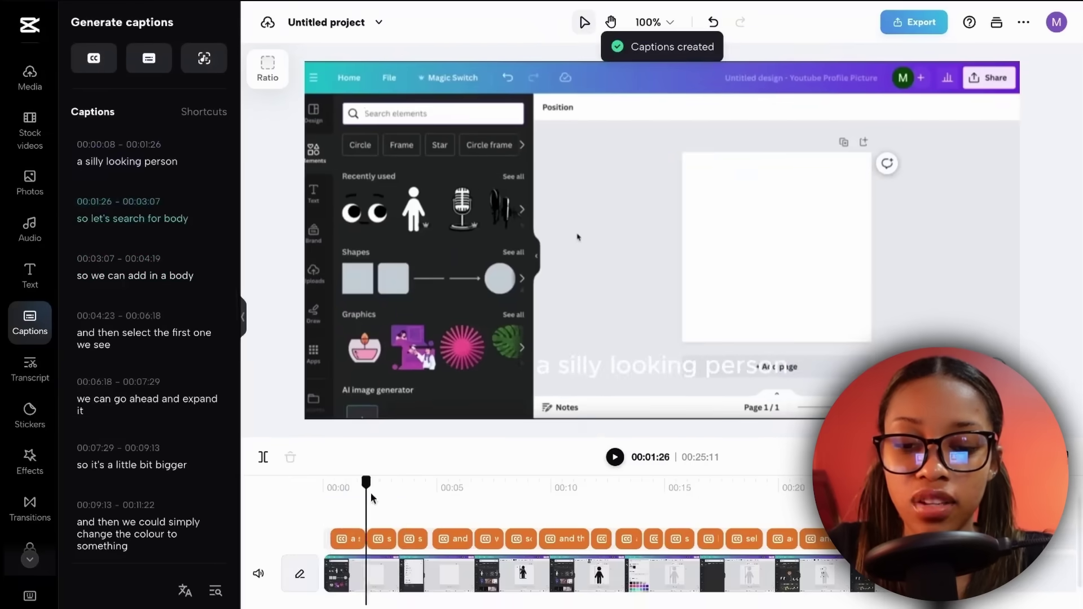
drag(370, 492, 801, 521)
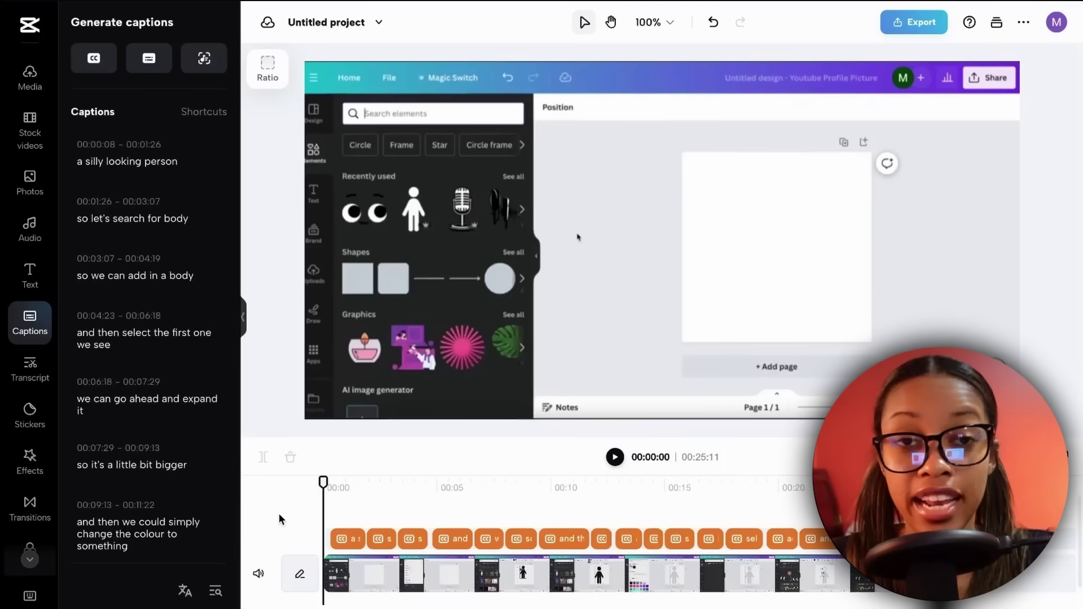
- Split the caption 'and then we could simply change the colour to something' after 'simply'
scroll(172, 466, down, 5)
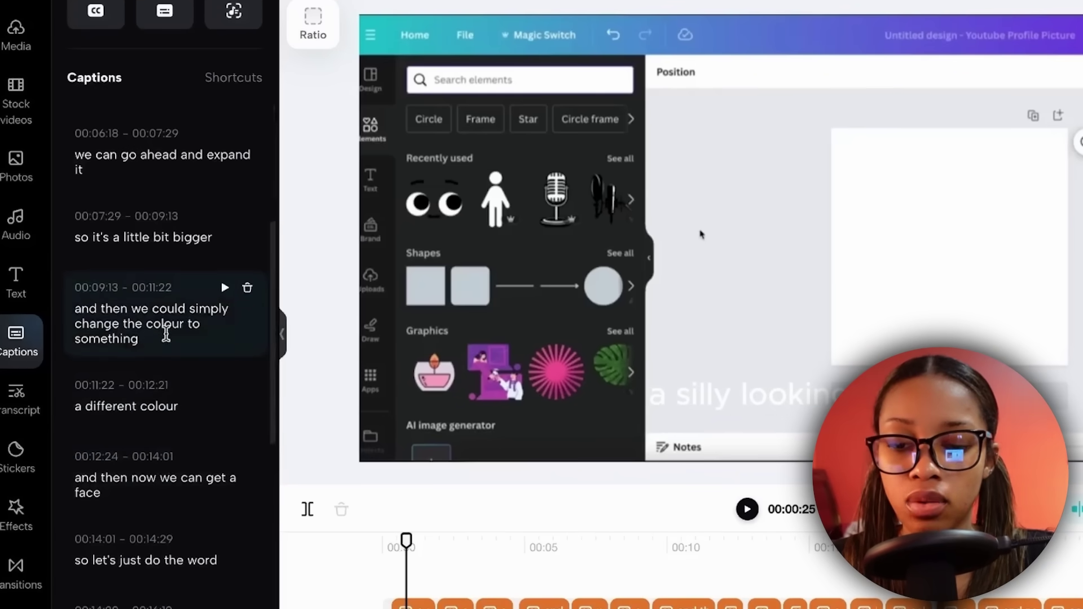
click(166, 334)
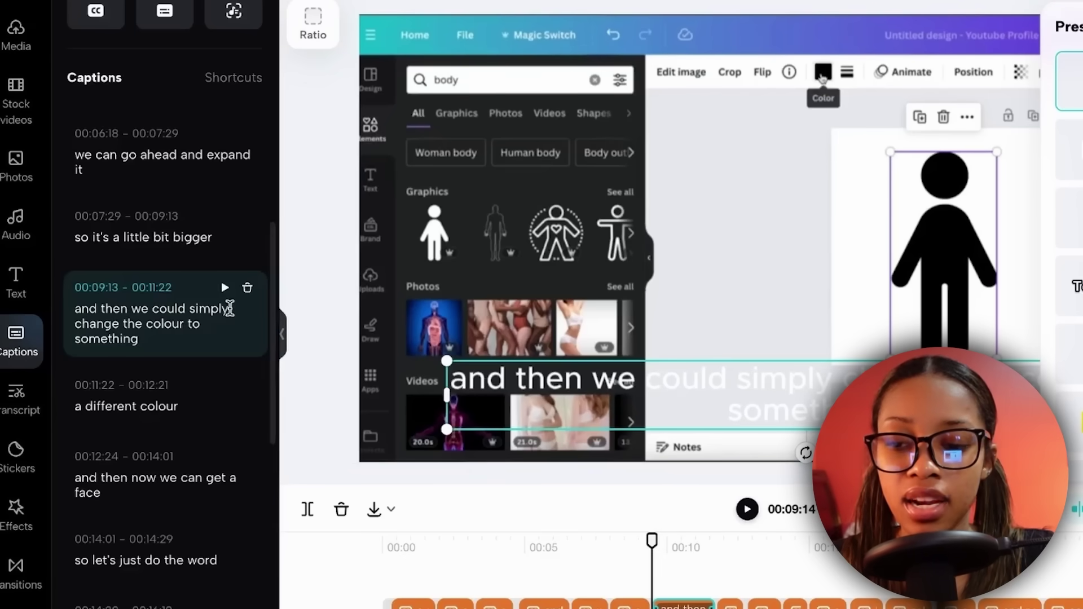
key(Return)
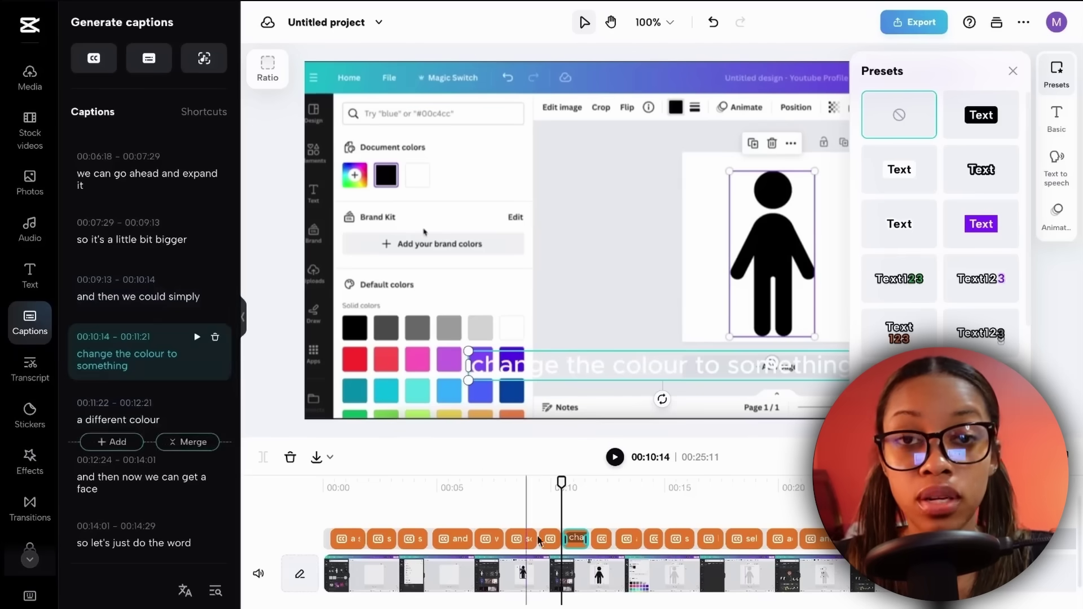
- Return to about nine seconds and select the caption 'and then we could simply'
drag(575, 506, 547, 506)
scroll(165, 302, down, 8)
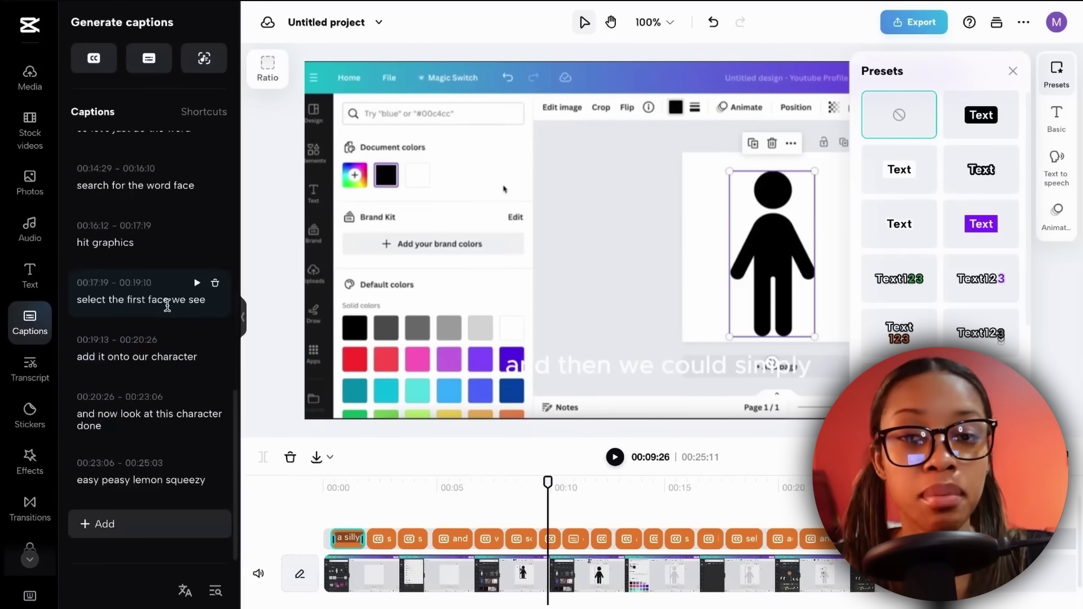
scroll(167, 305, up, 12)
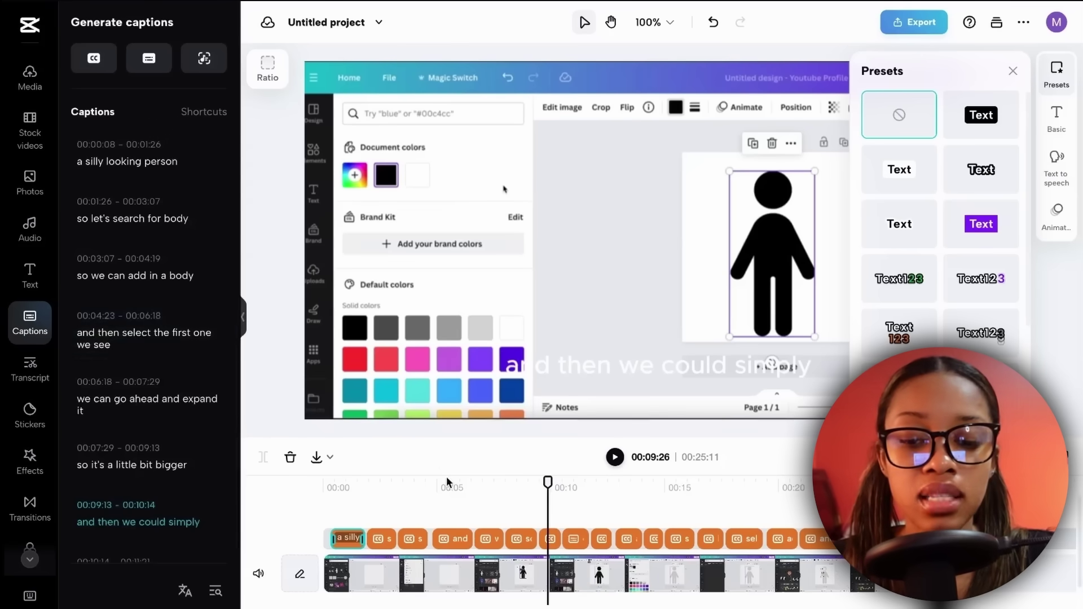
click(529, 364)
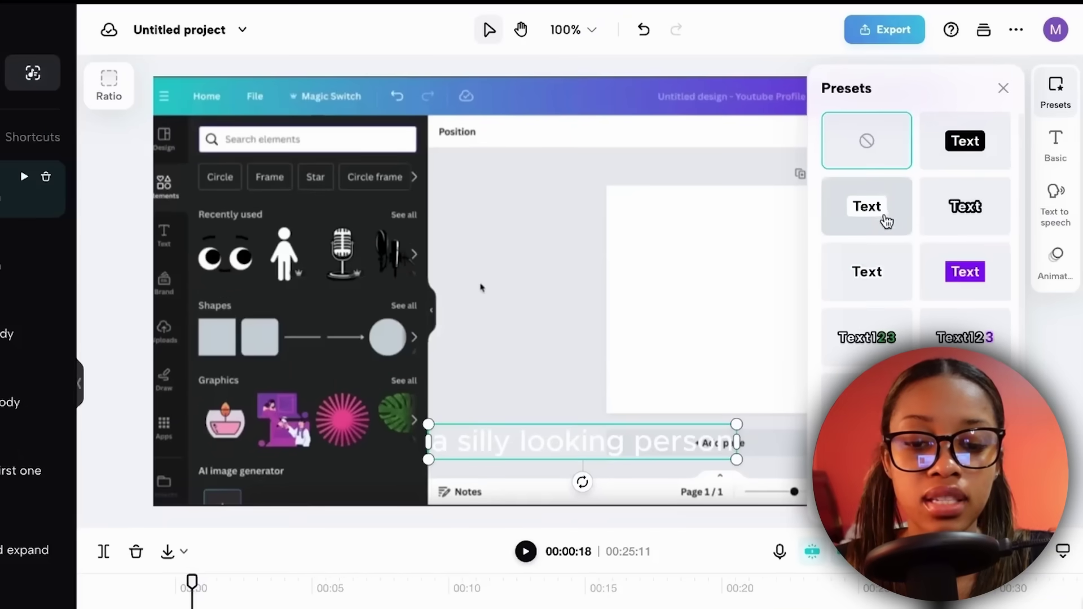
- Try the black box and plain caption presets, then apply the outlined caption style
click(973, 143)
click(963, 210)
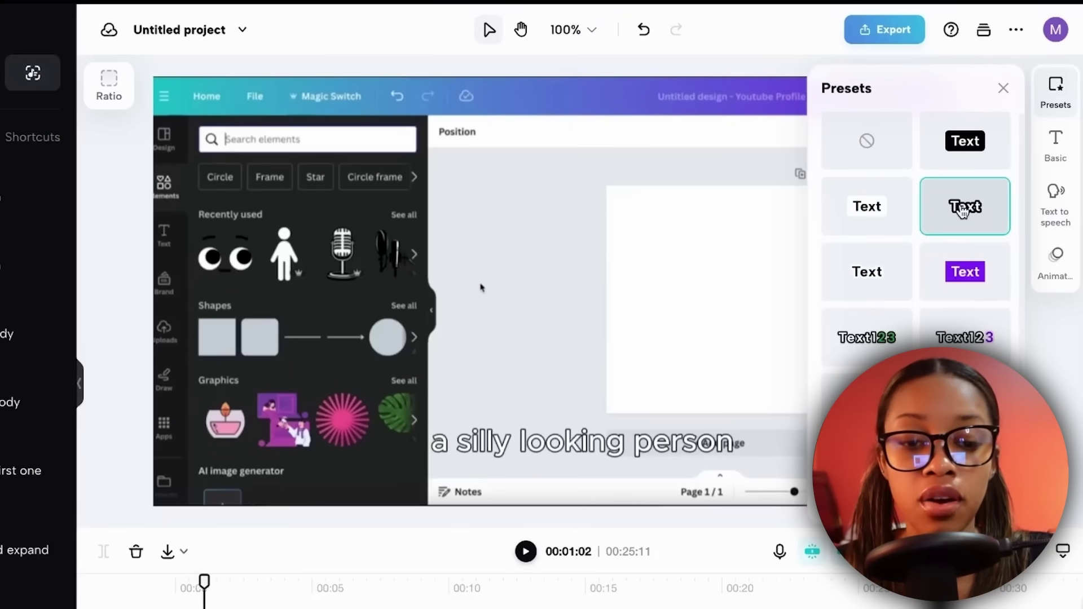
click(881, 278)
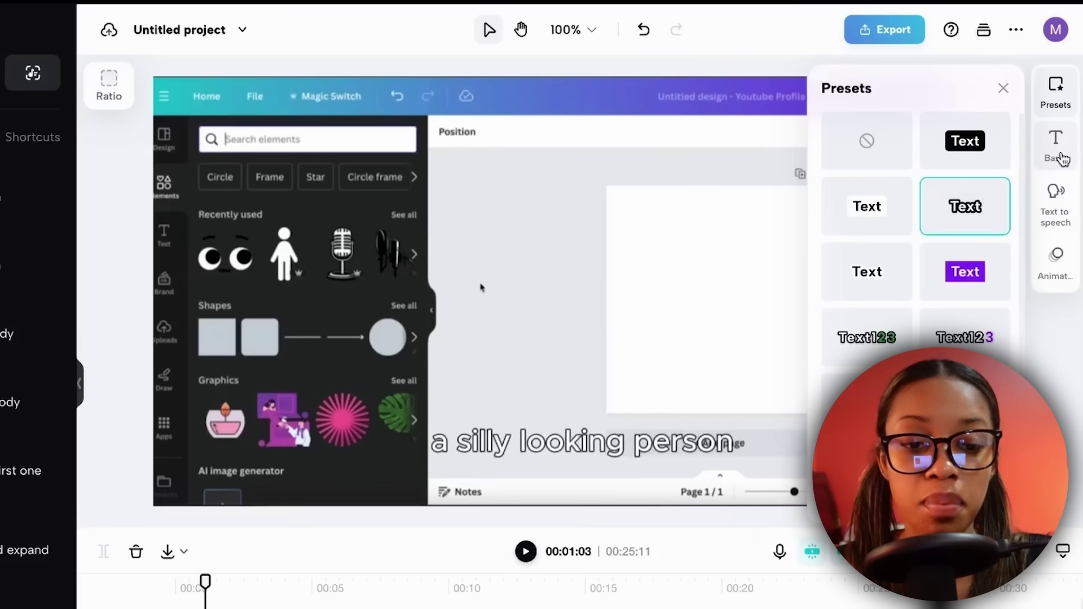
- Make all captions uppercase ZY Rainbow with black stroke and shadow, and preview them
click(1063, 159)
scroll(929, 299, down, 5)
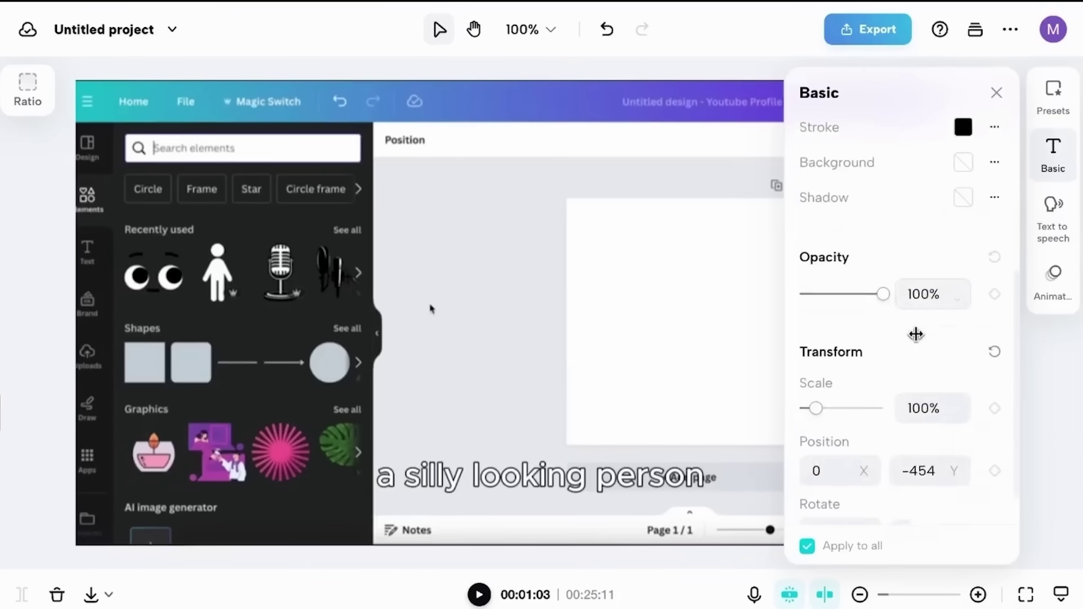
scroll(916, 335, up, 5)
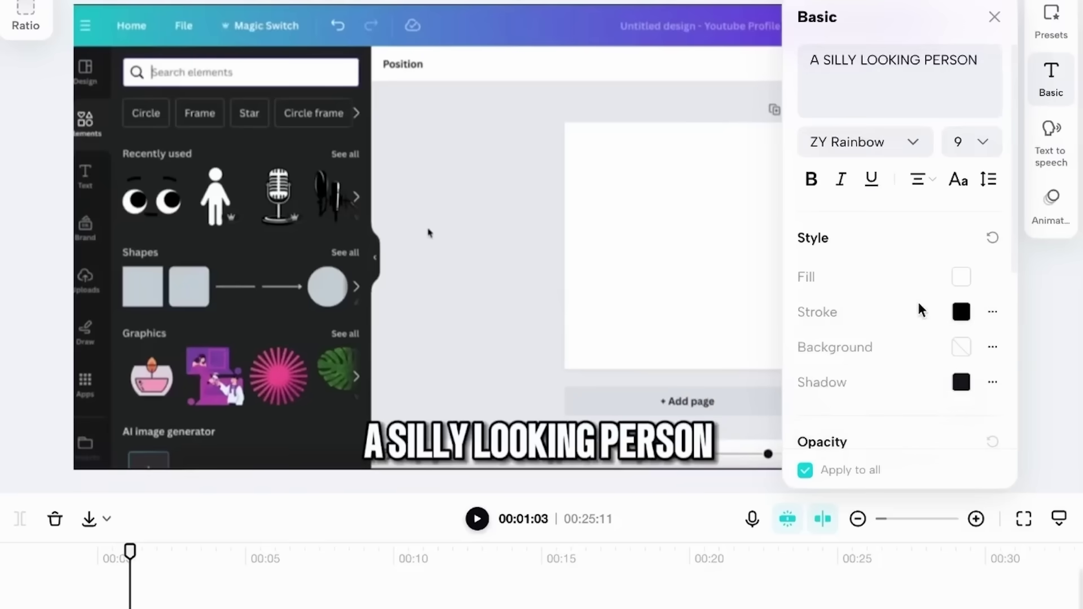
scroll(918, 309, down, 3)
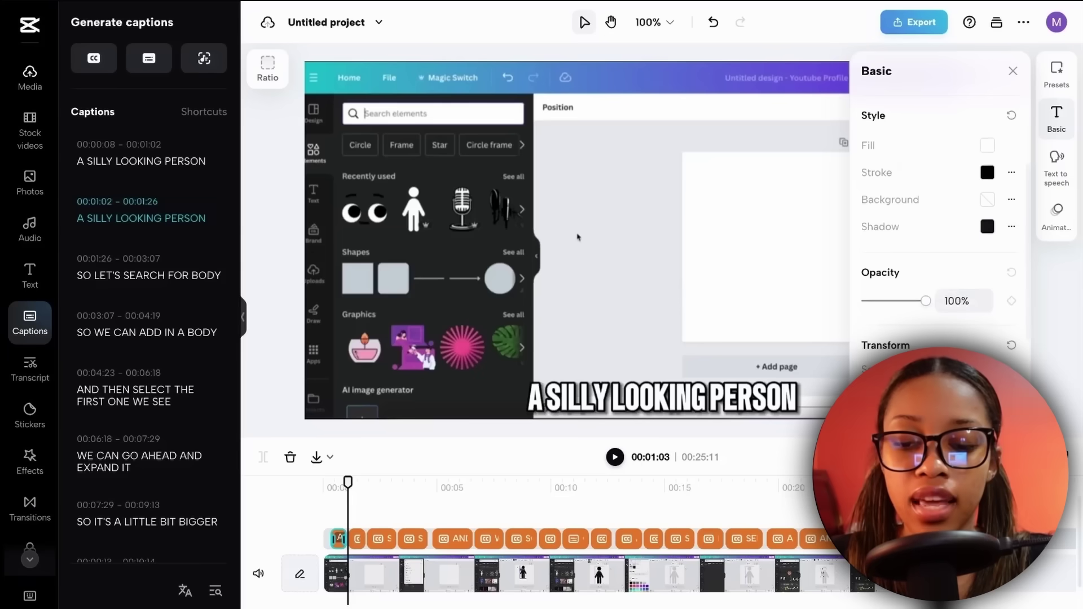
drag(128, 552, 182, 564)
drag(387, 495, 564, 501)
drag(630, 502, 368, 487)
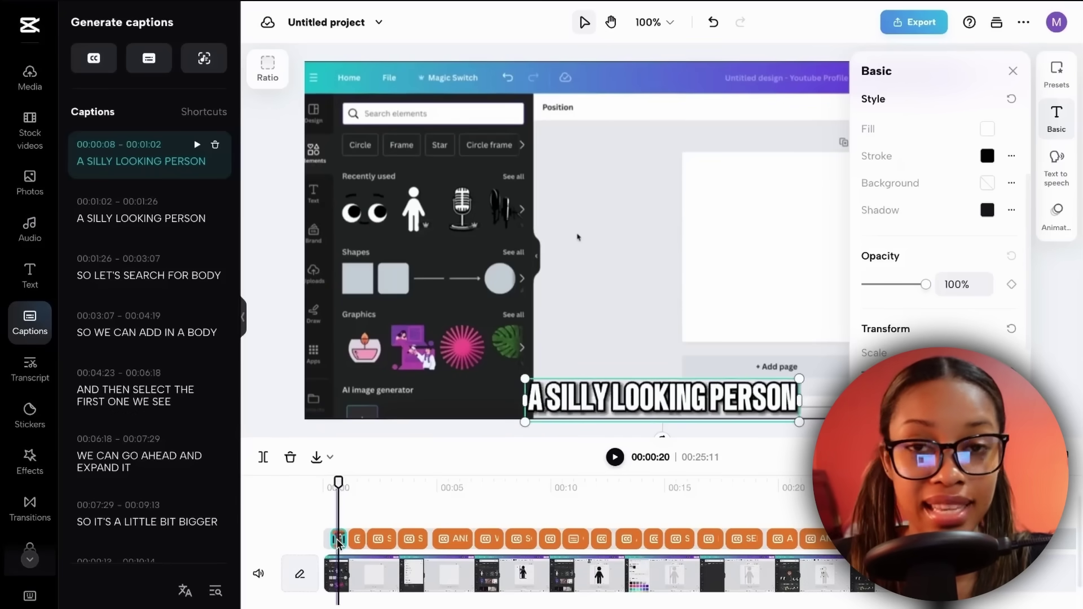
- After browsing In, Out and Loop animations, apply the Pop-up caption animation and preview the opening caption
click(1045, 276)
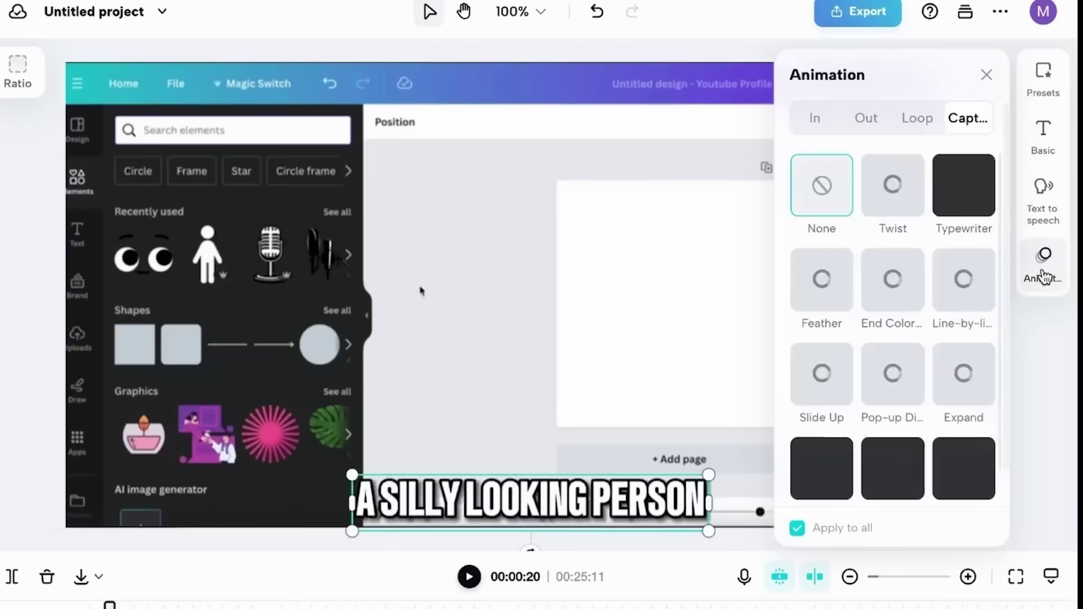
scroll(875, 358, down, 2)
scroll(871, 384, up, 2)
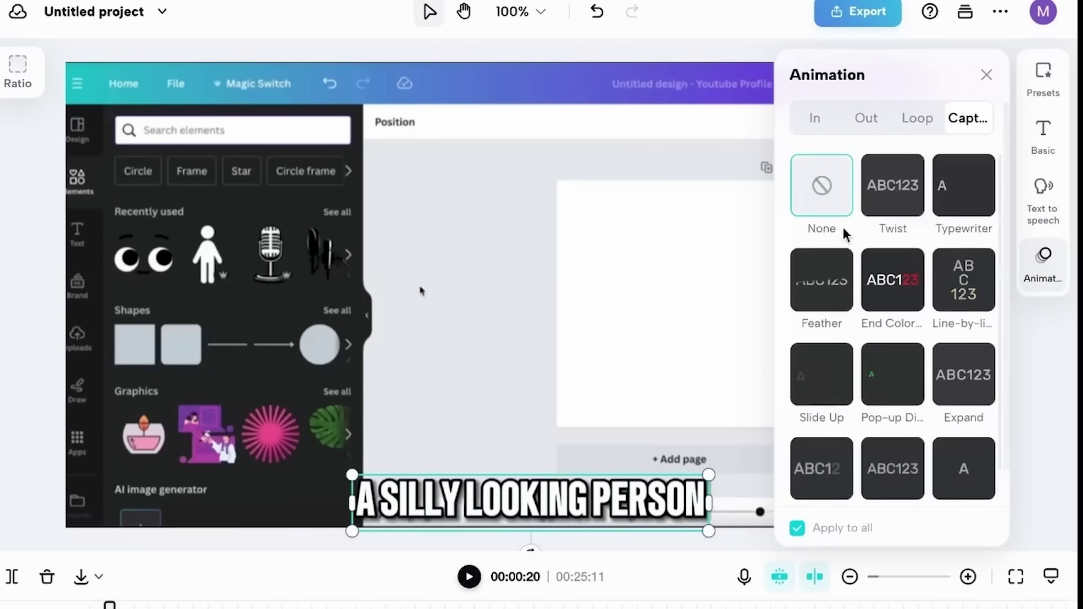
click(816, 119)
click(873, 118)
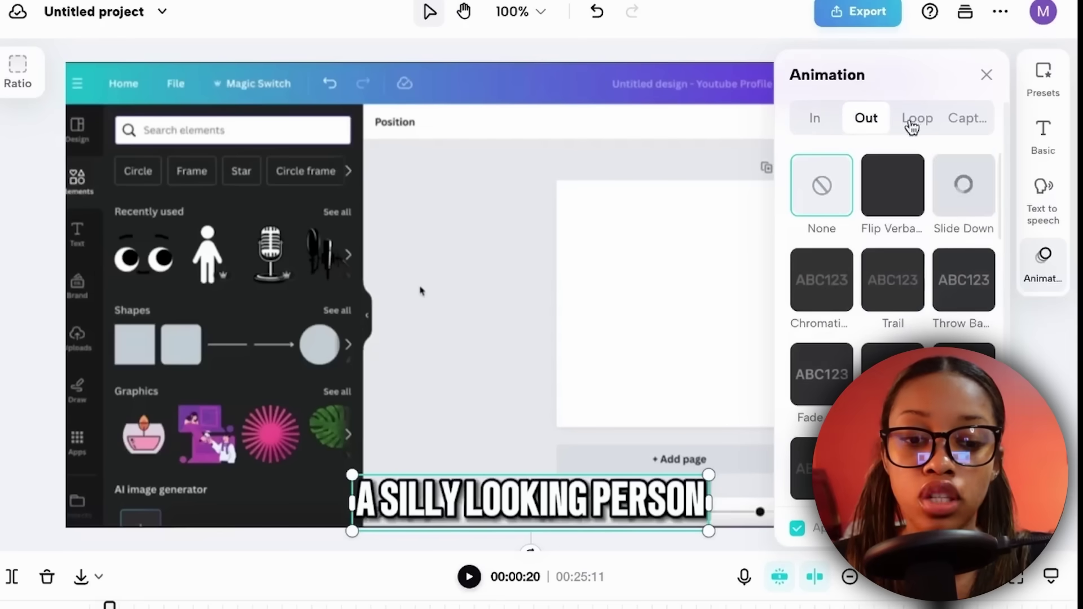
click(912, 121)
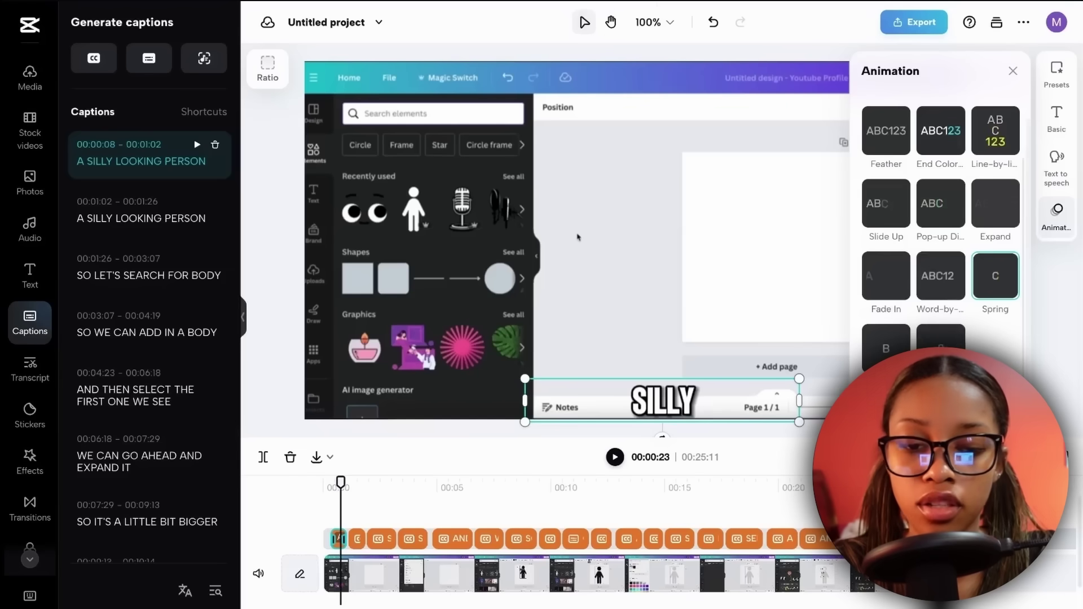
click(957, 290)
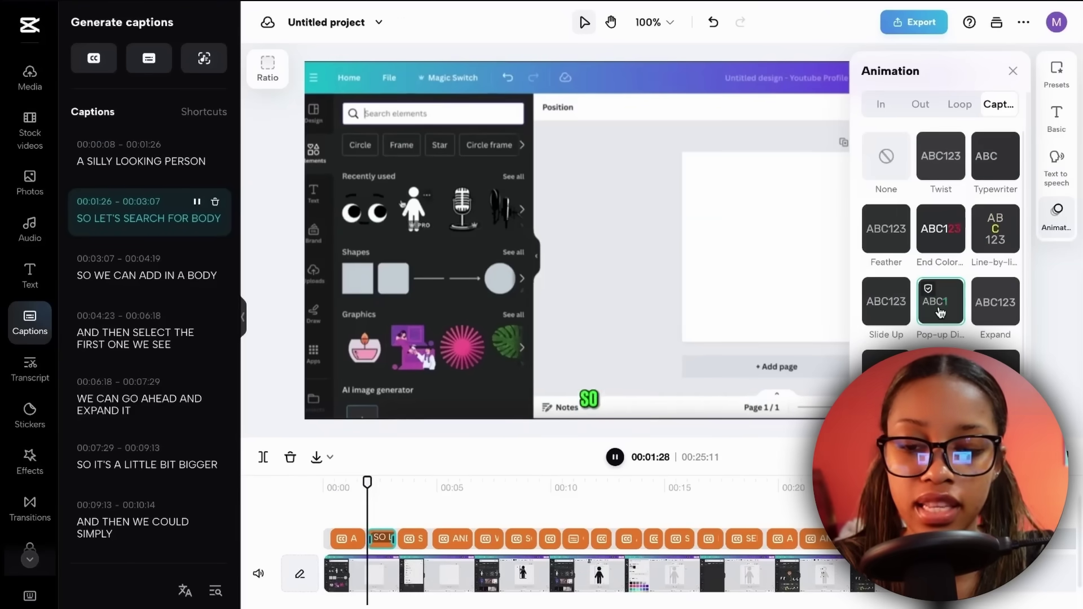
click(284, 503)
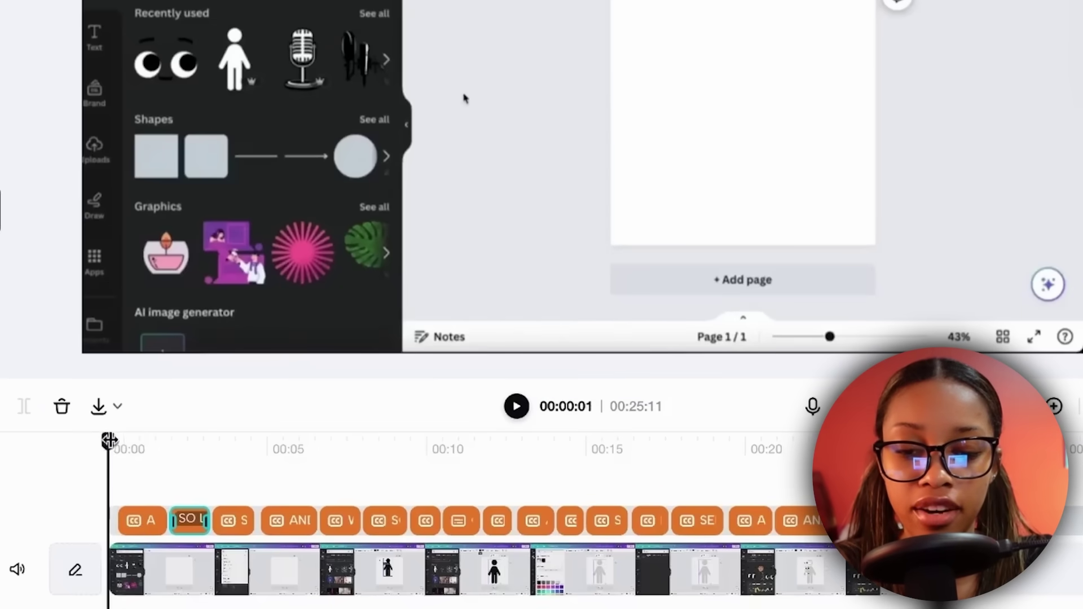
drag(136, 442, 104, 451)
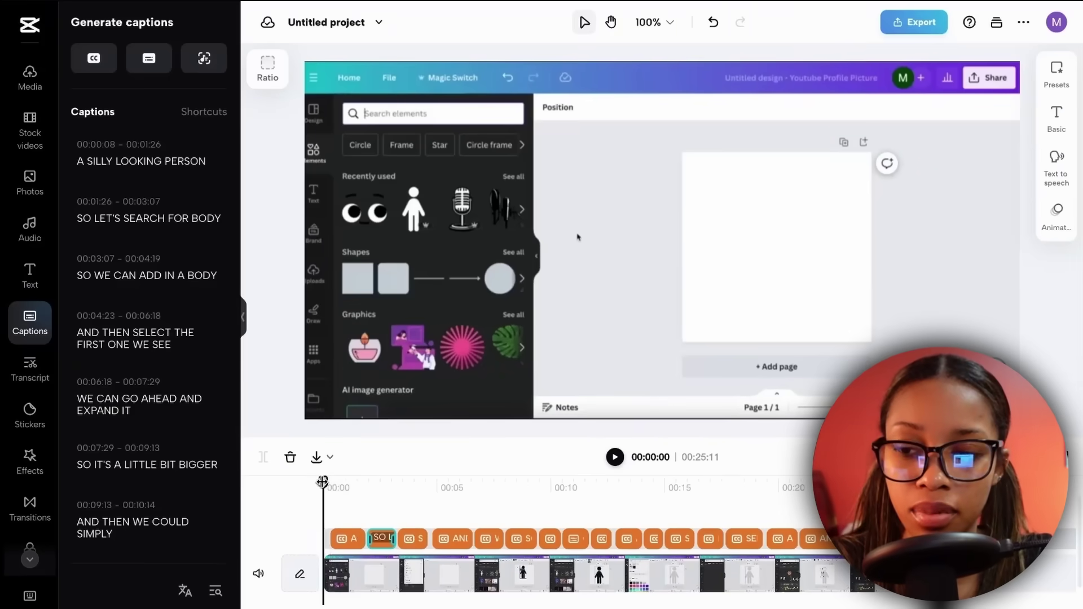
- Place Untitled design (3).mp4 above the recording and trim it to about two seconds
click(31, 91)
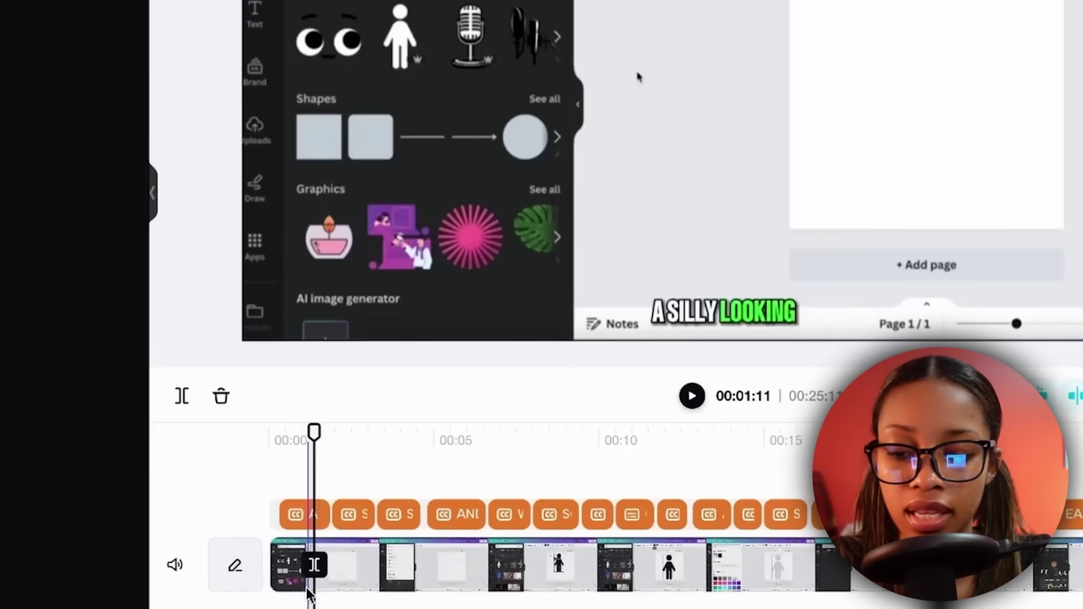
click(316, 571)
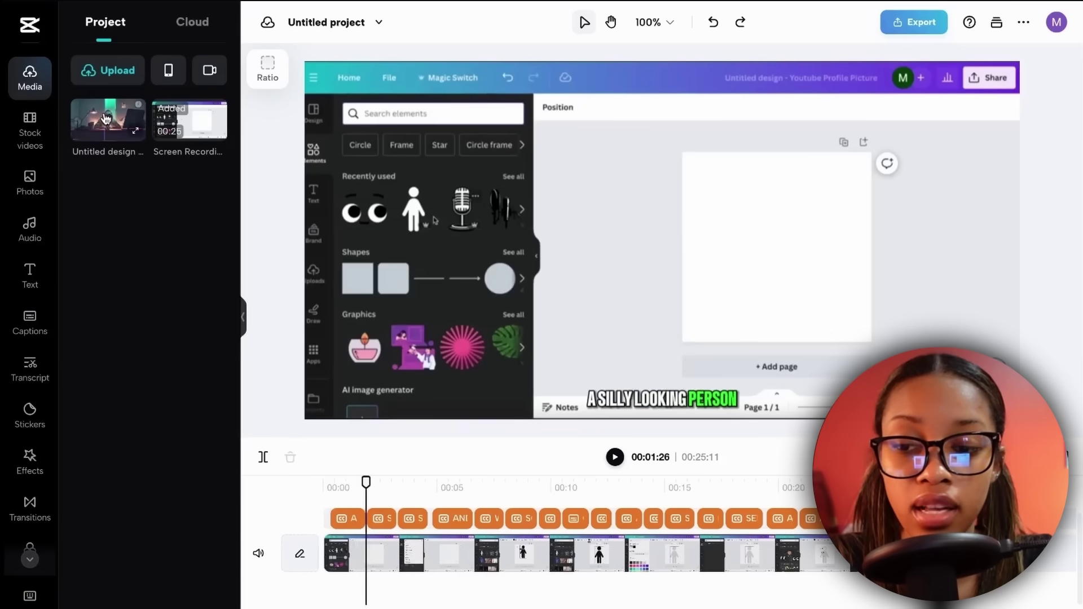
drag(125, 155, 445, 573)
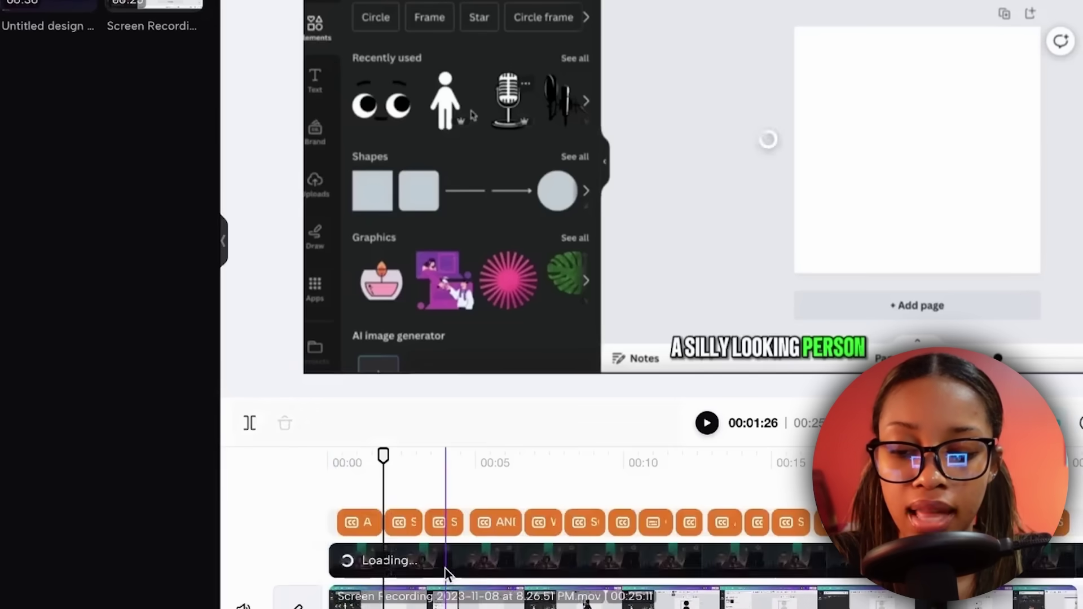
drag(351, 457, 393, 462)
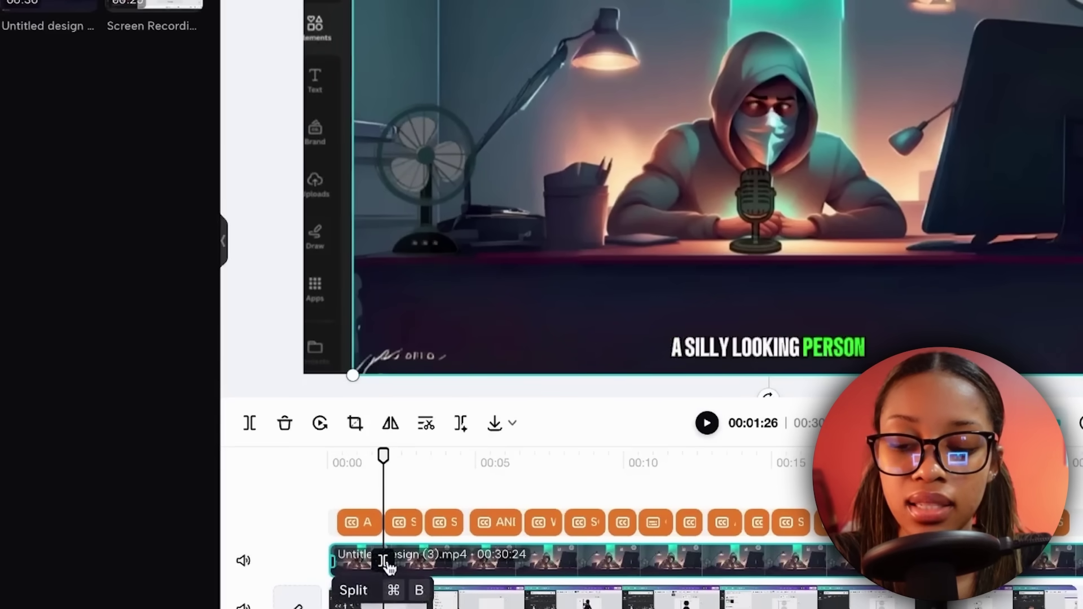
click(388, 566)
click(411, 561)
key(Delete)
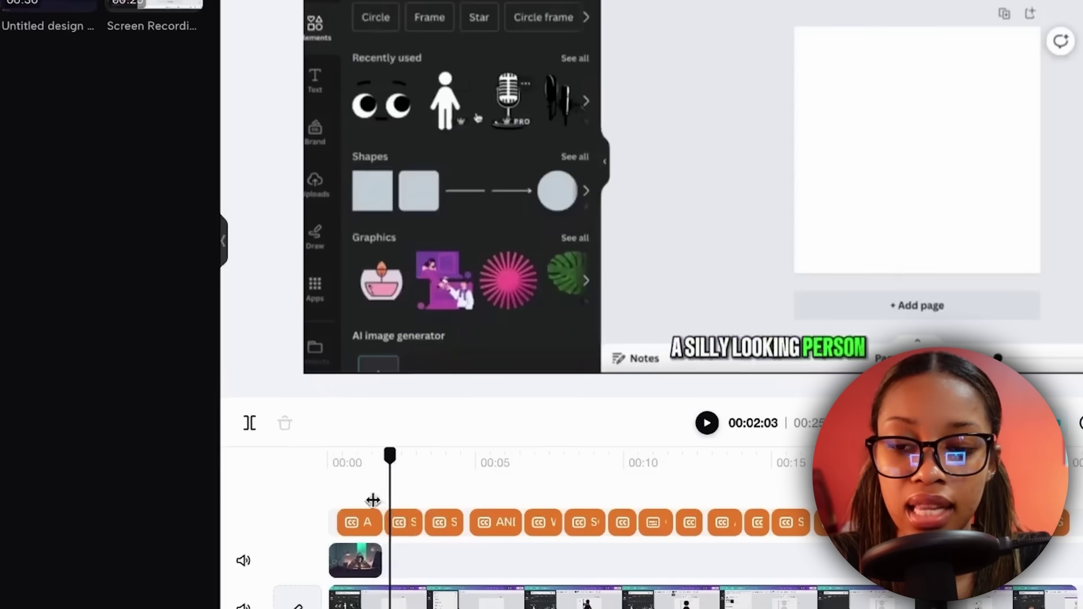
- Enlarge the character clip by its corner handles to fill the canvas
click(361, 500)
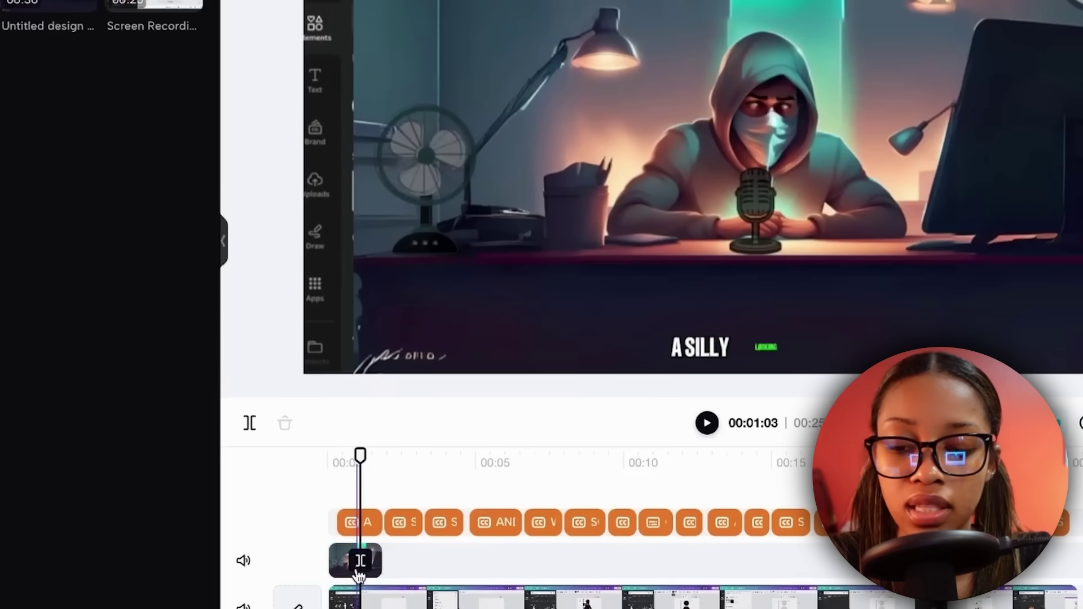
click(343, 561)
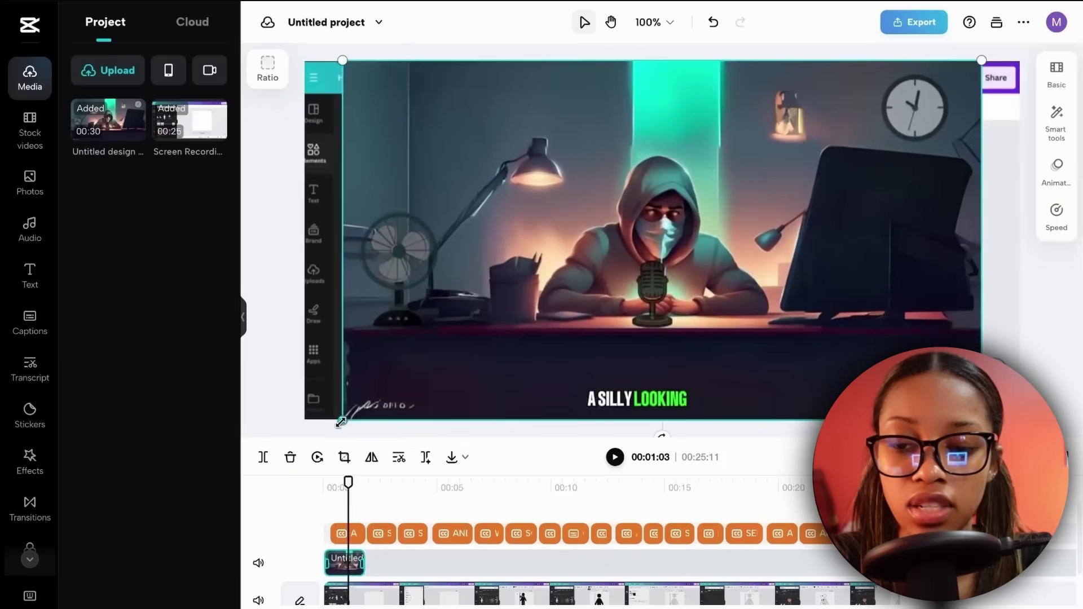
drag(340, 422, 303, 445)
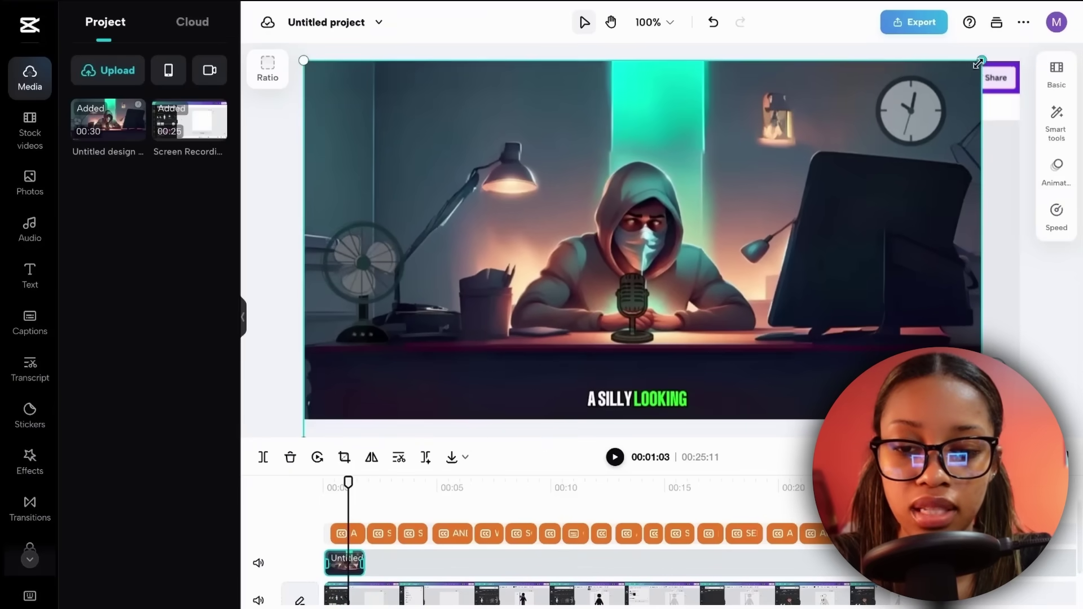
drag(979, 63, 1025, 51)
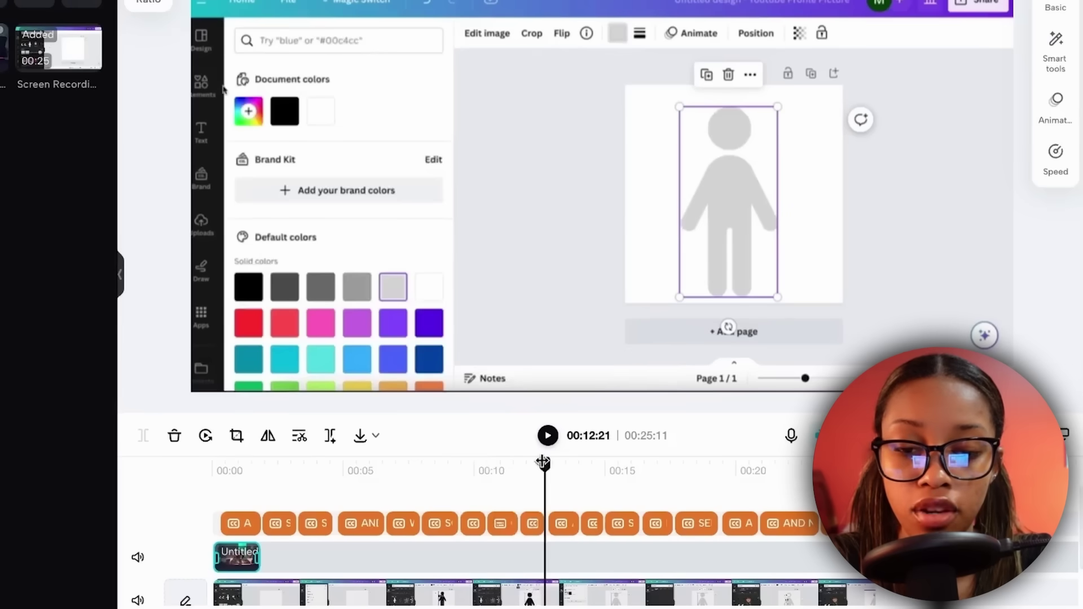
- Split the recording at 00:10:29 and 00:12:11, and overlay the character clip at the cut
mouse_move(543, 463)
mouse_down()
mouse_move(580, 463)
mouse_move(547, 462)
mouse_up()
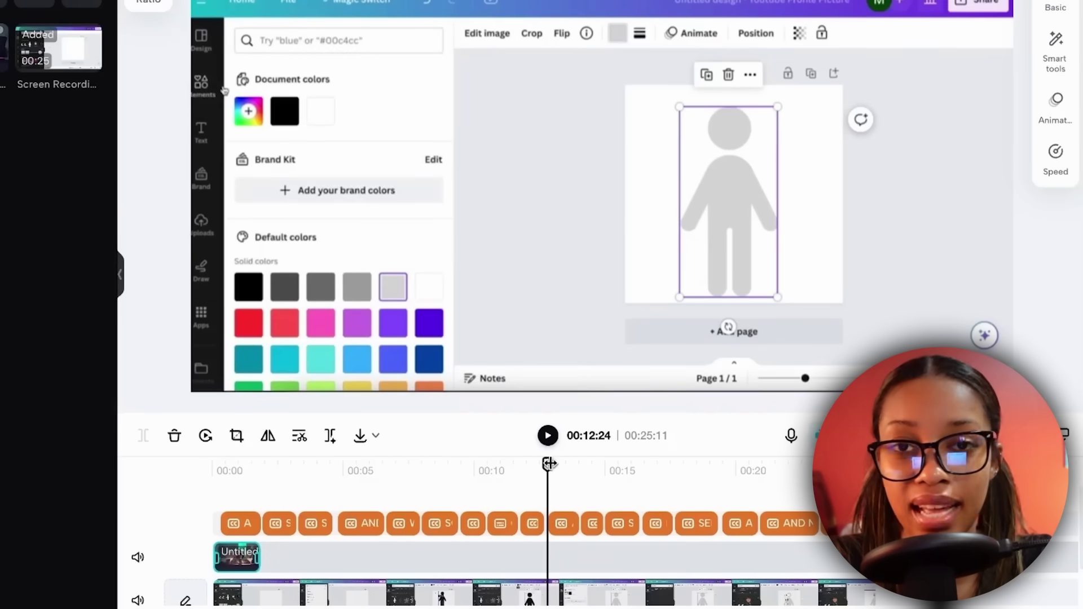
drag(548, 464, 500, 469)
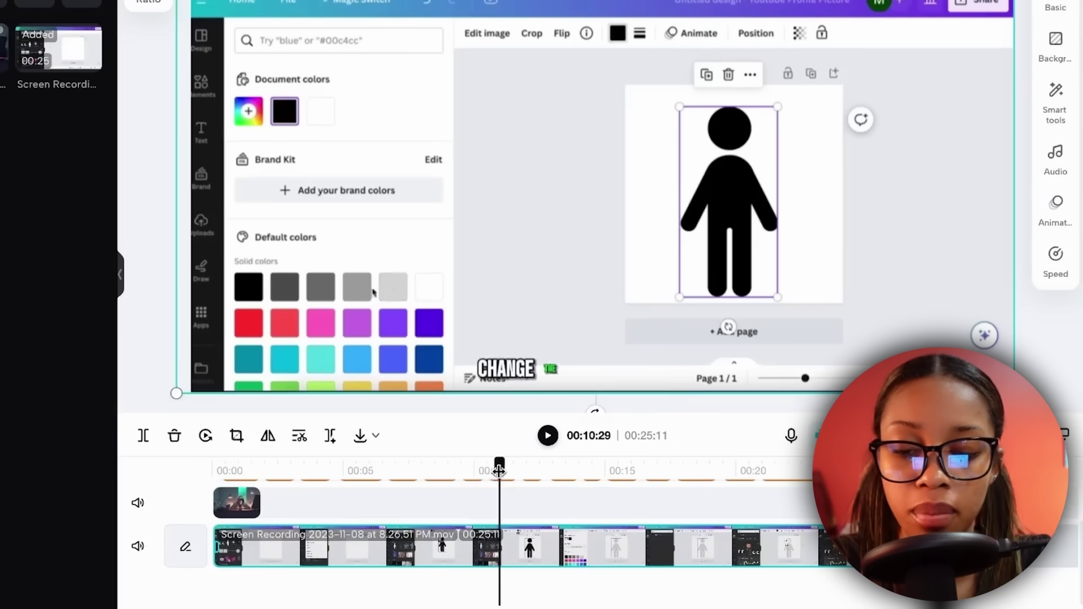
click(502, 548)
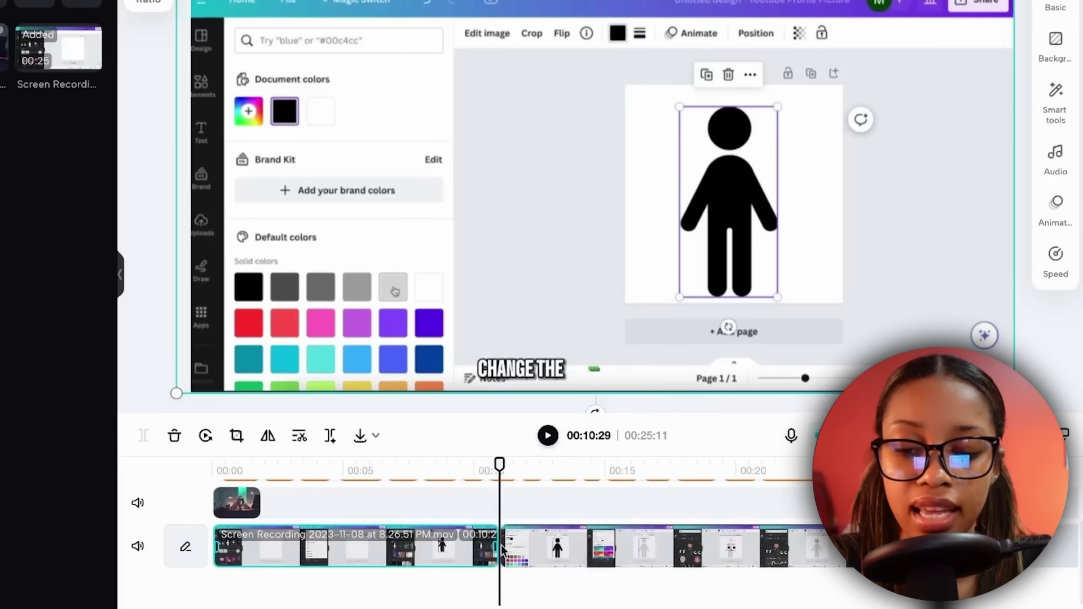
mouse_move(509, 461)
mouse_down()
mouse_move(536, 464)
mouse_move(528, 470)
mouse_up()
click(534, 547)
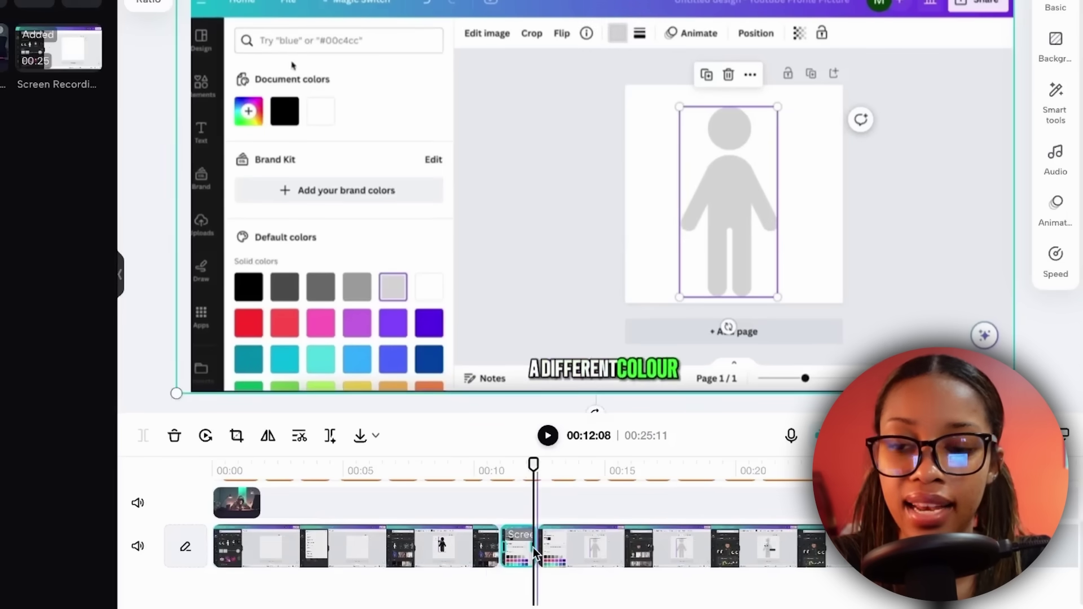
drag(462, 418, 503, 567)
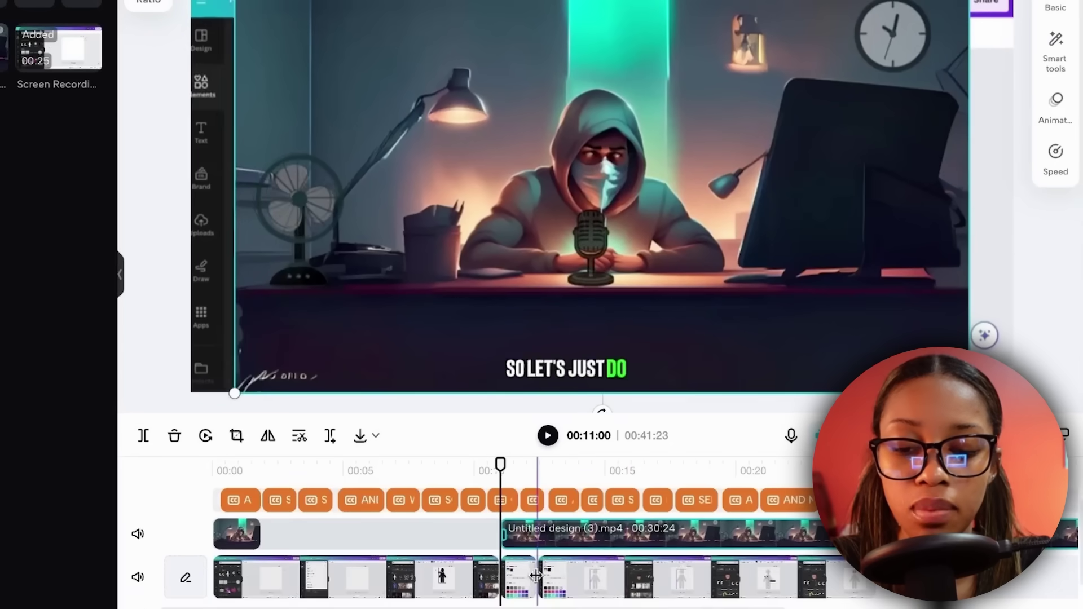
click(543, 473)
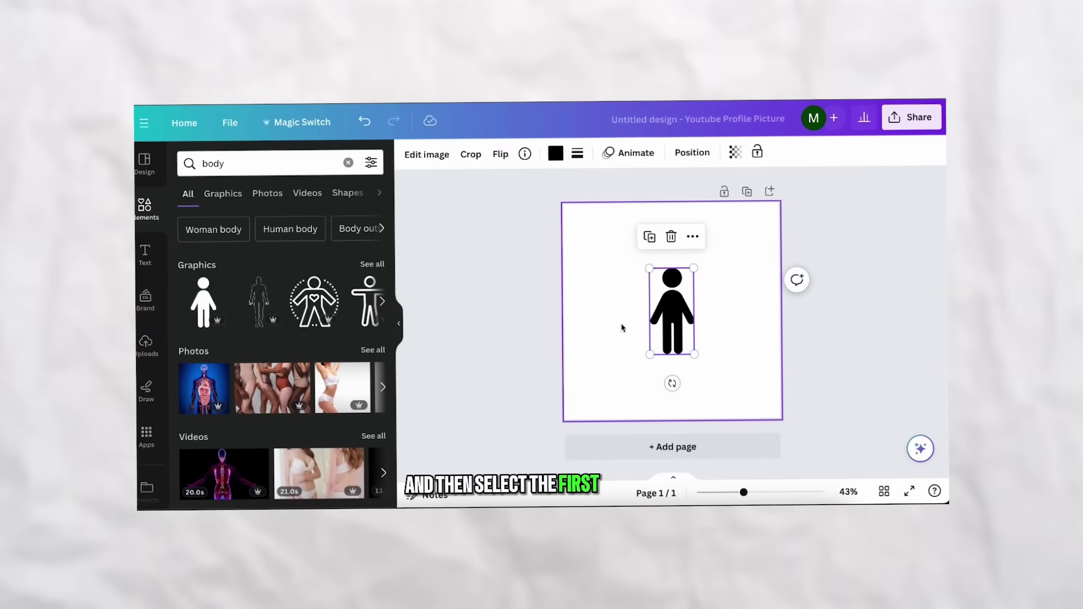
drag(649, 268, 622, 214)
drag(693, 355, 722, 412)
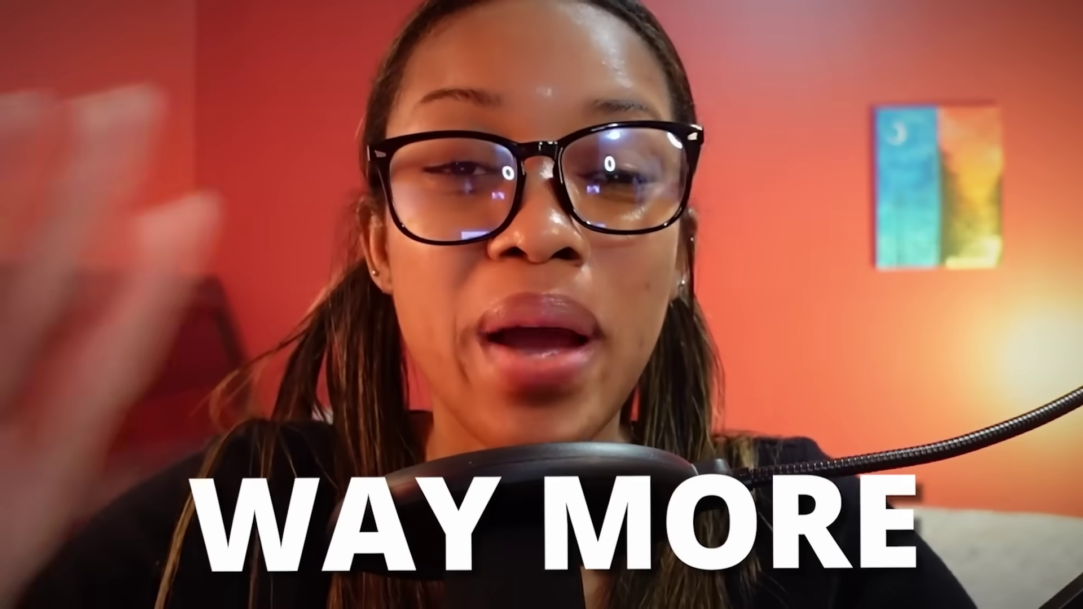